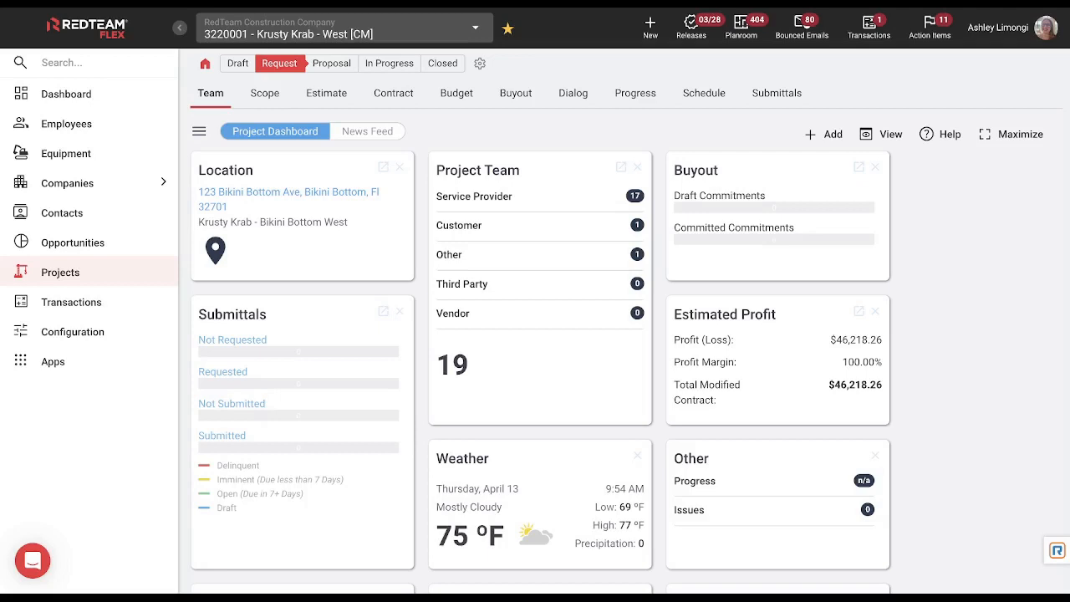
- Open the Krusty Krab - West project's original contract for editing and view its proposal details
{"action": "left_click", "coordinate": [393, 93]}
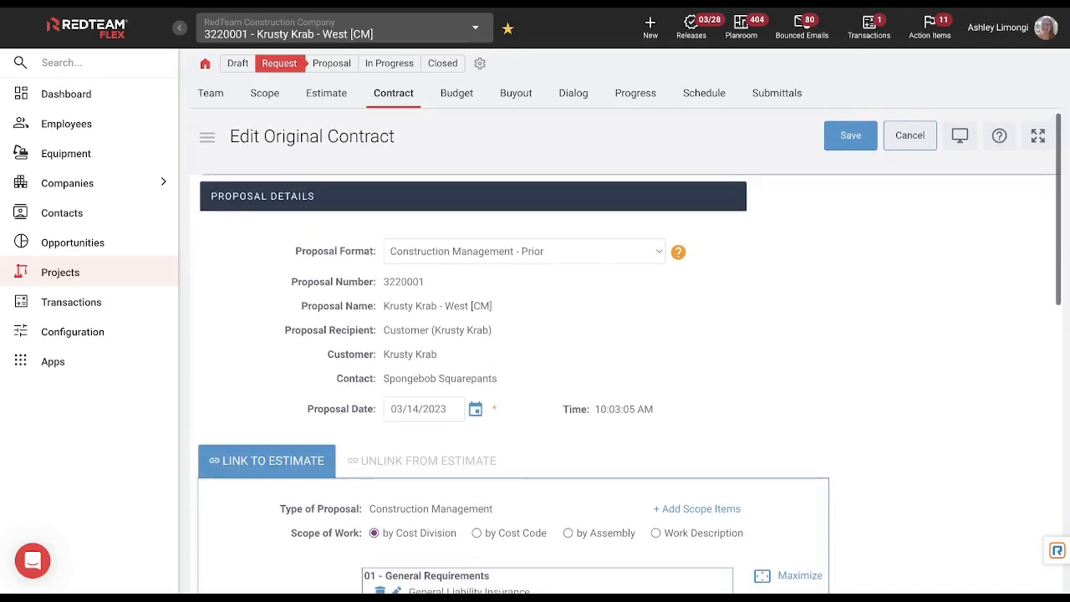
{"action": "scroll", "coordinate": [626, 383], "scroll_direction": "down", "scroll_amount": 1}
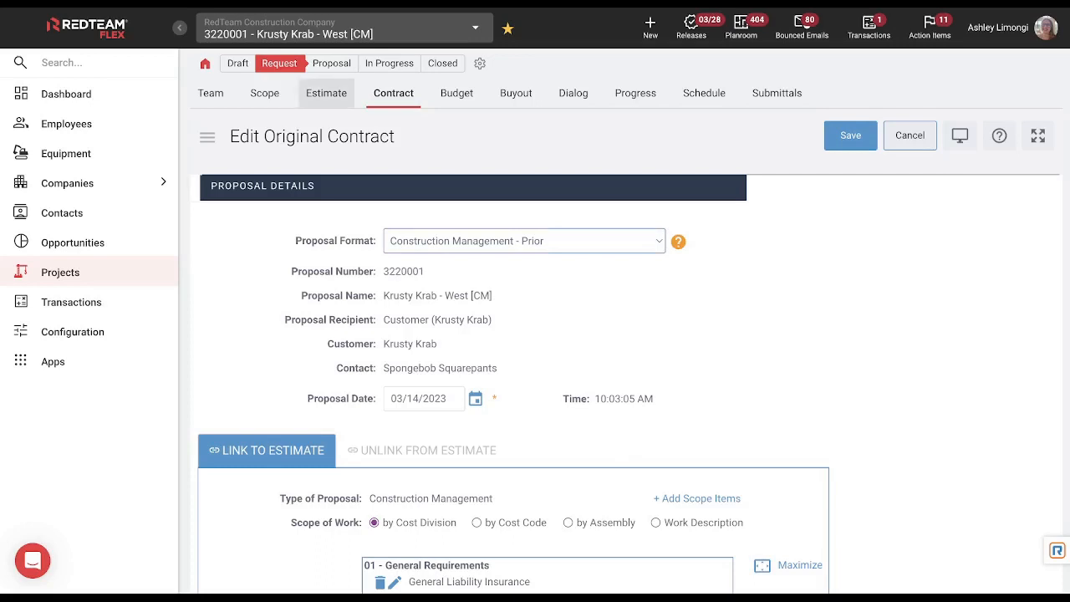
- Check which proposal types the price adjustment section of the project's estimate offers, leaving the type as it is
{"action": "left_click", "coordinate": [326, 93]}
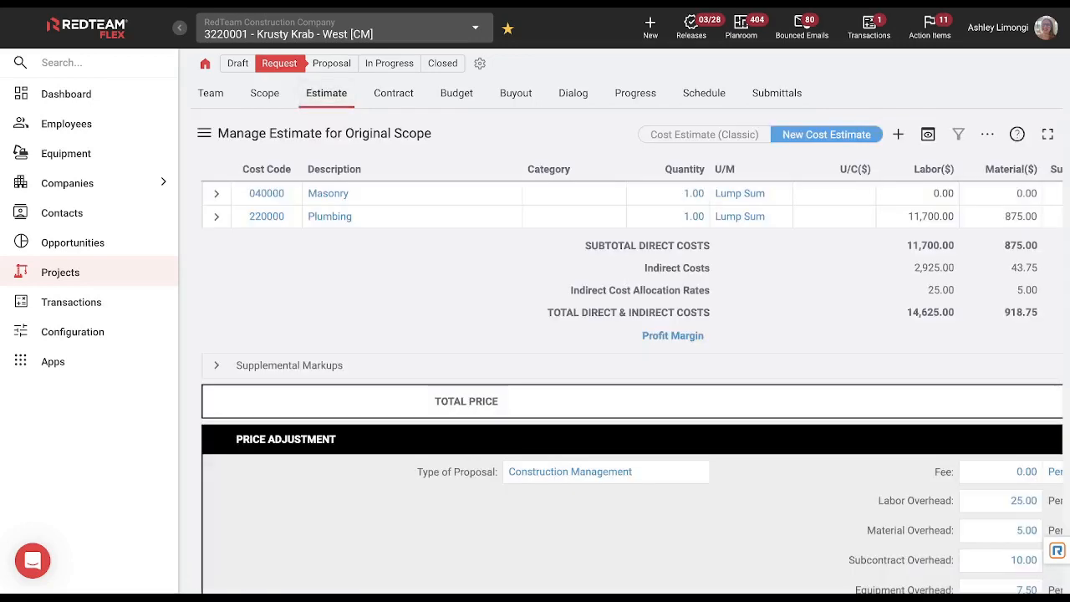
{"action": "scroll", "coordinate": [627, 334], "scroll_direction": "down", "scroll_amount": 1}
{"action": "scroll", "coordinate": [627, 334], "scroll_direction": "down", "scroll_amount": 1}
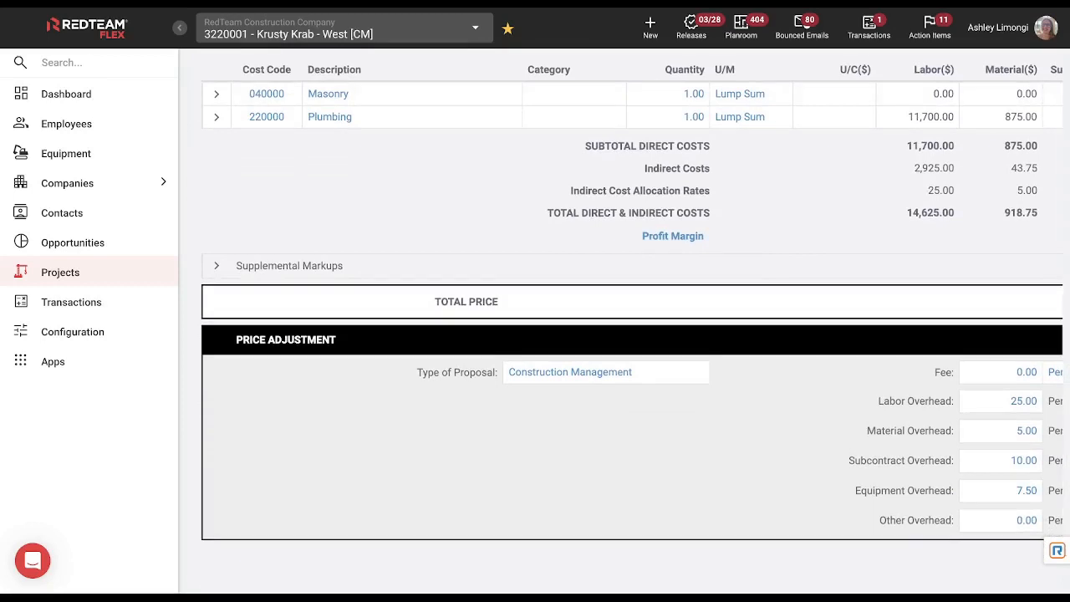
{"action": "left_click", "coordinate": [605, 372]}
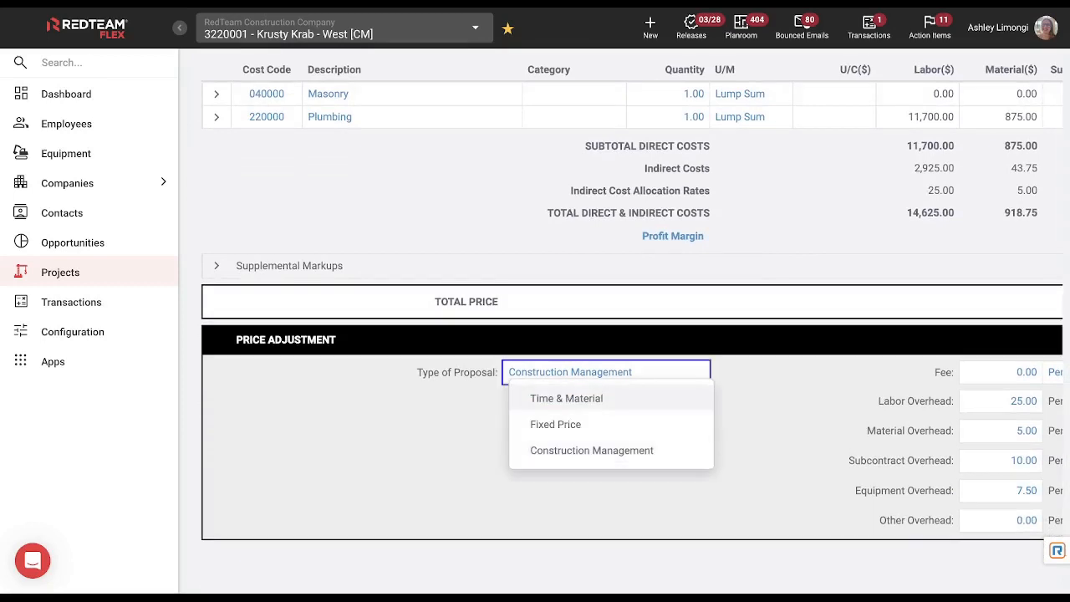
{"action": "key", "text": "Escape"}
{"action": "scroll", "coordinate": [635, 301], "scroll_direction": "up", "scroll_amount": 3}
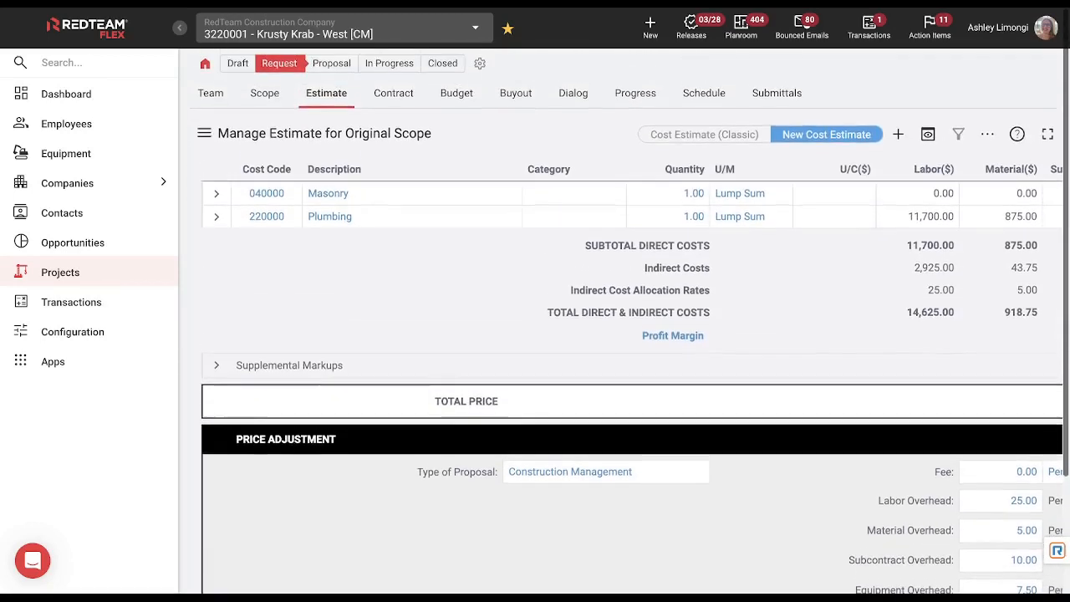
- Return to the original contract and inspect the proposal date's calendar without choosing another date
{"action": "left_click", "coordinate": [393, 92]}
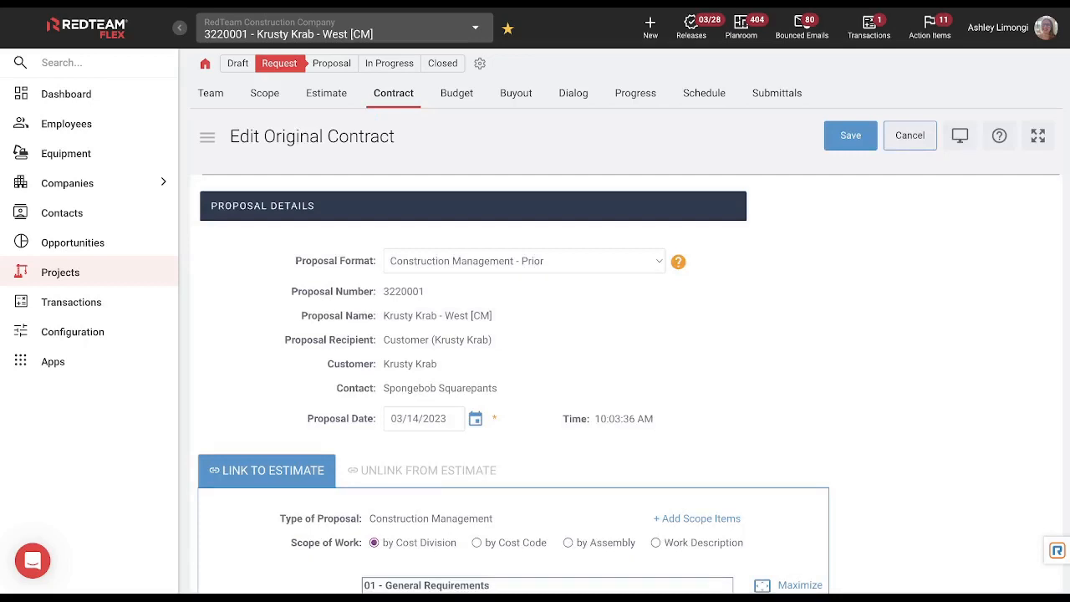
{"action": "scroll", "coordinate": [629, 357], "scroll_direction": "down", "scroll_amount": 1}
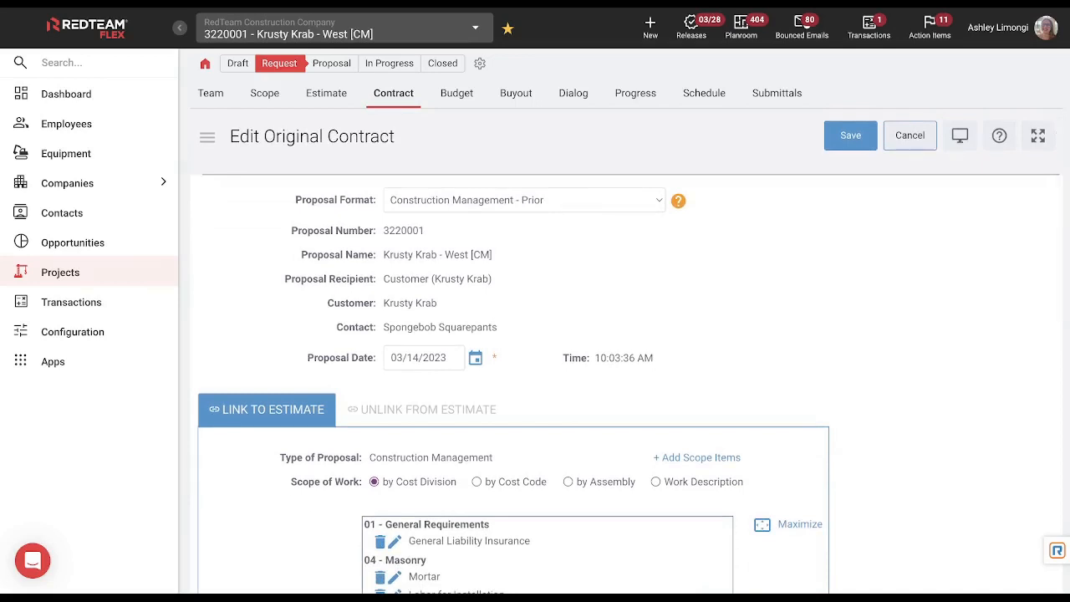
{"action": "scroll", "coordinate": [626, 377], "scroll_direction": "down", "scroll_amount": 1}
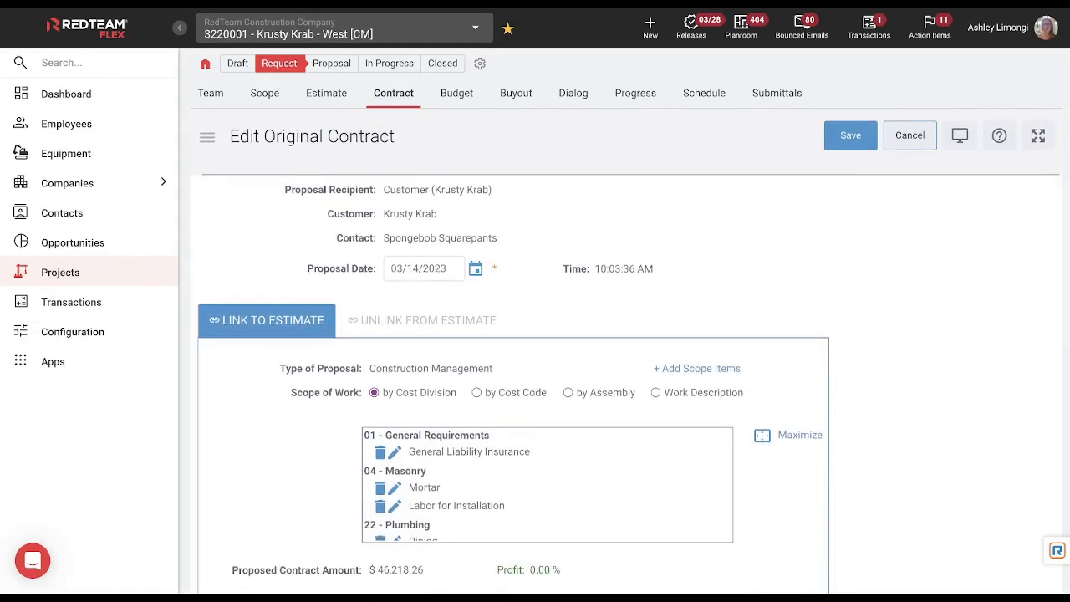
{"action": "left_click_drag", "start_coordinate": [448, 269], "coordinate": [390, 269]}
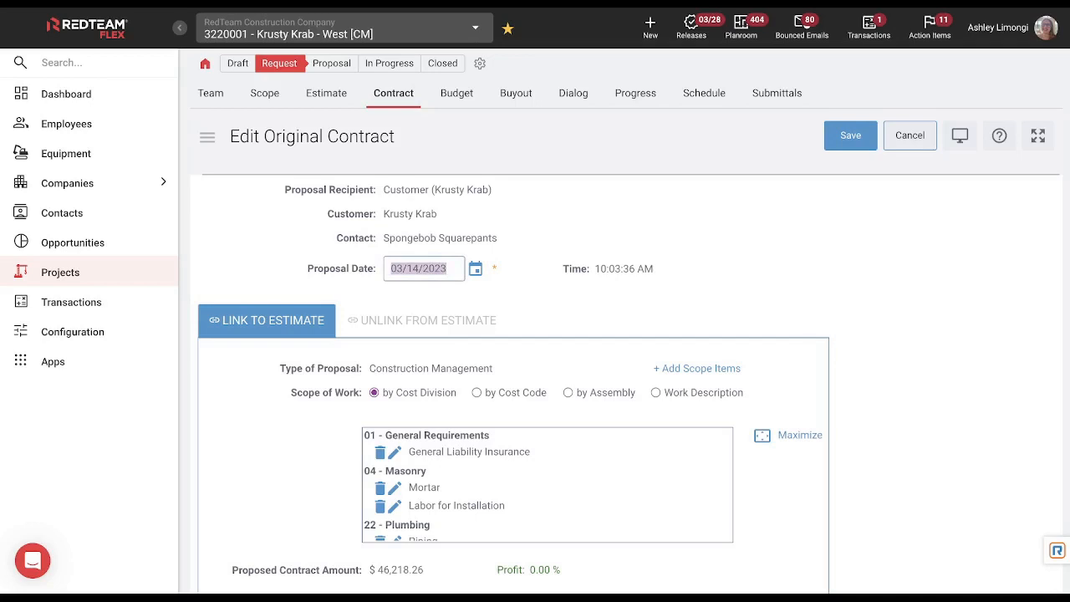
{"action": "left_click", "coordinate": [527, 270]}
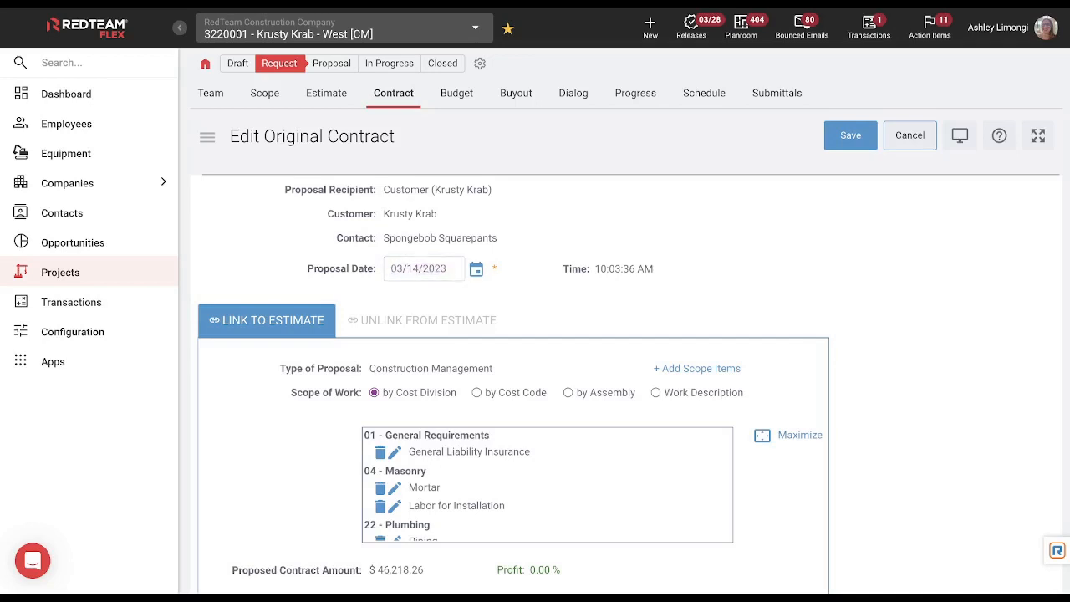
{"action": "left_click", "coordinate": [477, 270]}
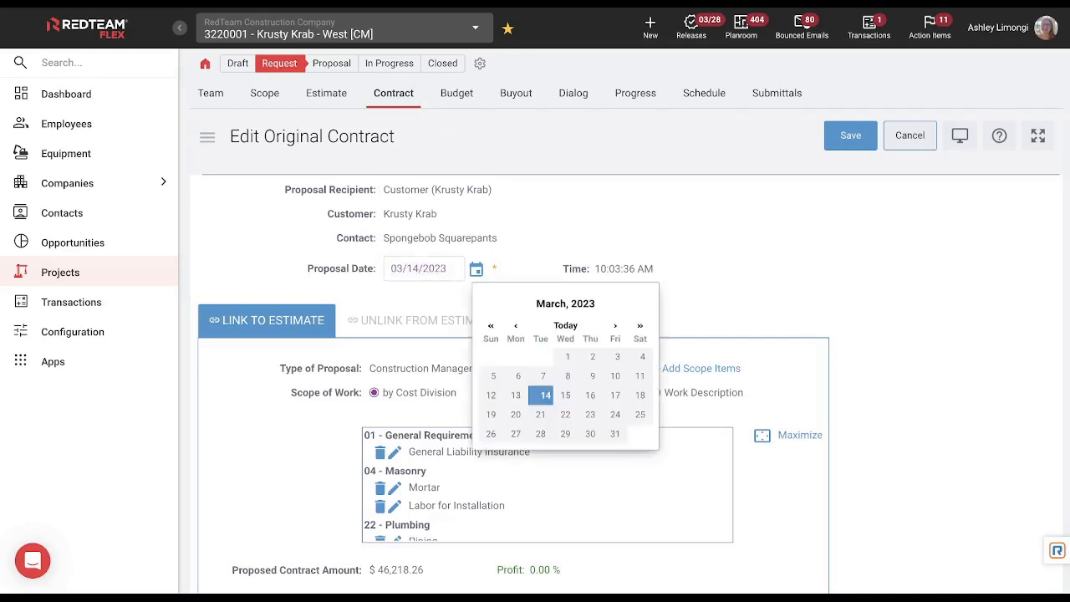
{"action": "left_click", "coordinate": [527, 269]}
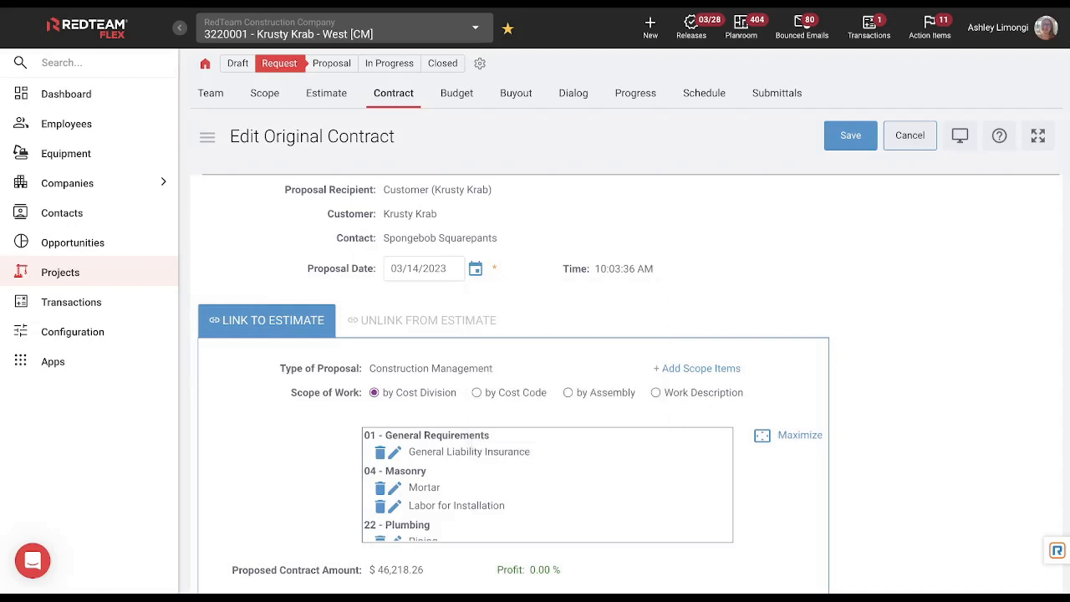
- Compare the scope of work by cost code, by assembly and as a work description, ending on the cost division grouping
{"action": "scroll", "coordinate": [547, 485], "scroll_direction": "down", "scroll_amount": 5}
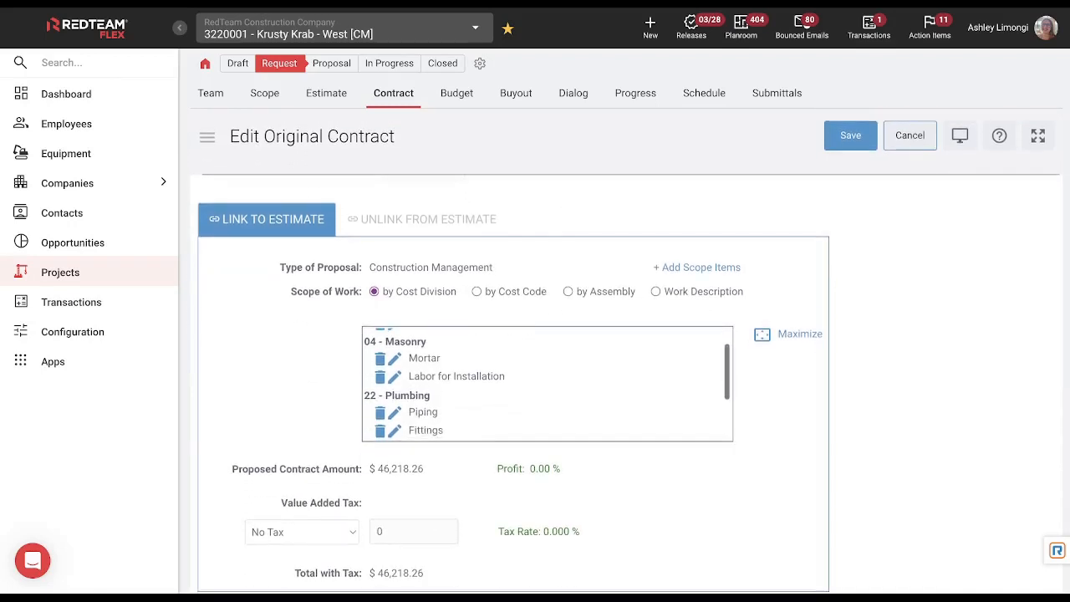
{"action": "scroll", "coordinate": [547, 418], "scroll_direction": "down", "scroll_amount": 1}
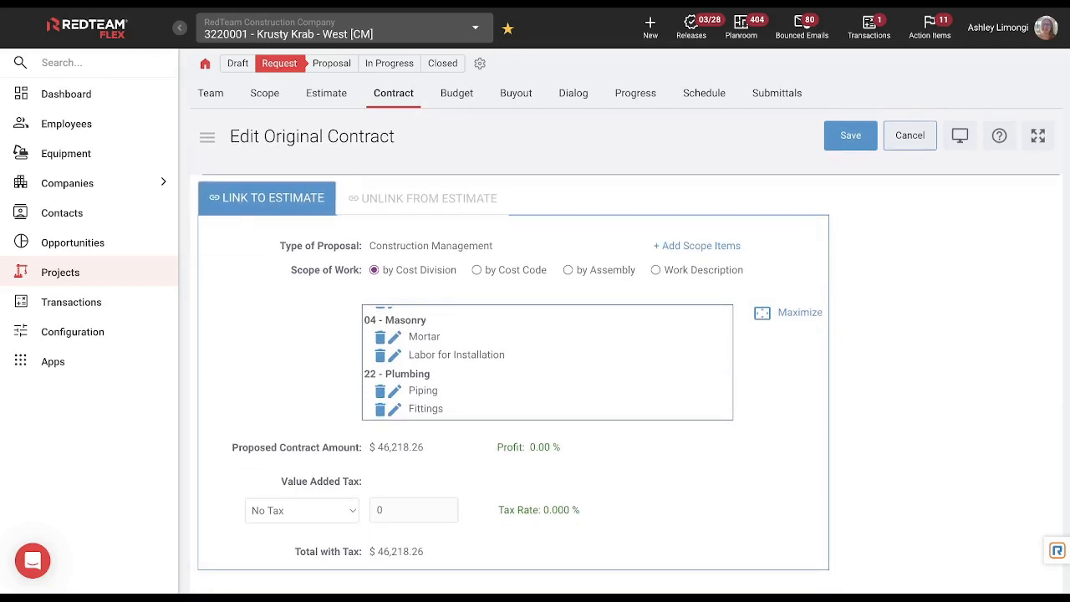
{"action": "scroll", "coordinate": [548, 376], "scroll_direction": "down", "scroll_amount": 1}
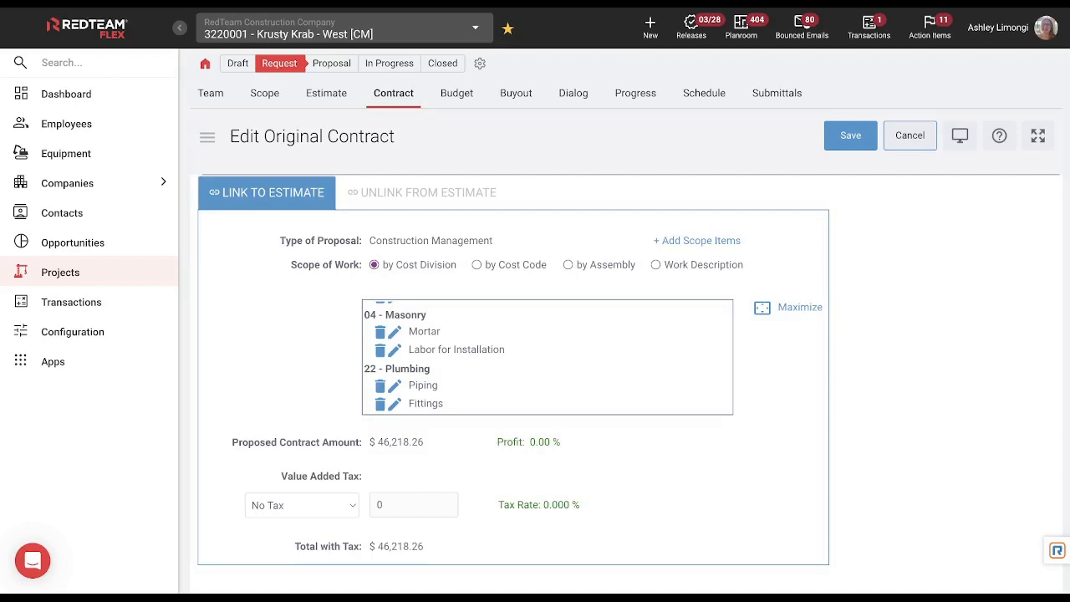
{"action": "left_click", "coordinate": [476, 265]}
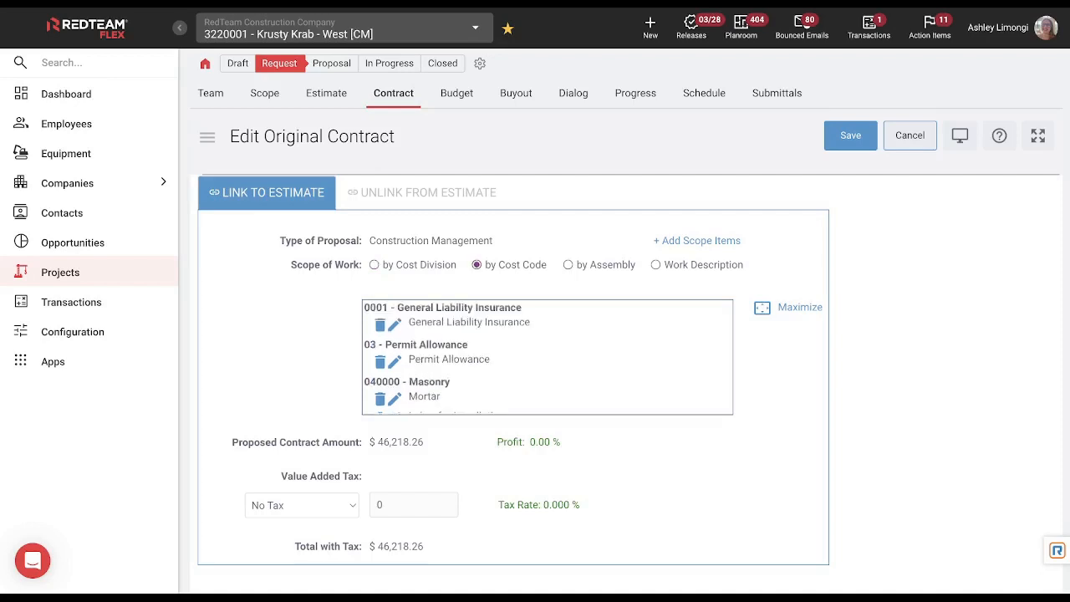
{"action": "left_click", "coordinate": [568, 265]}
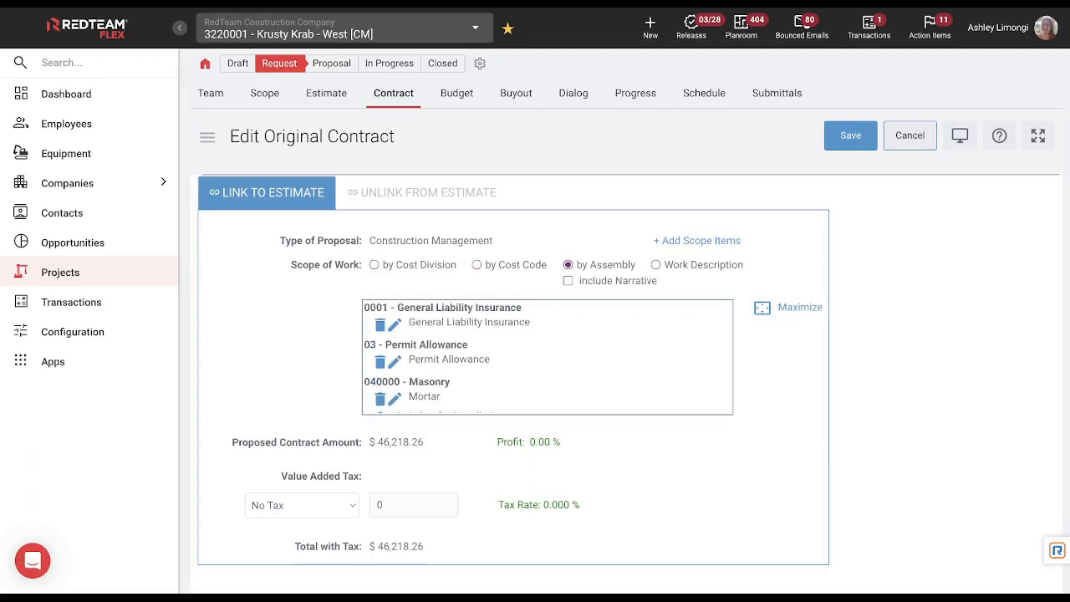
{"action": "left_click", "coordinate": [568, 281]}
{"action": "left_click", "coordinate": [569, 281]}
{"action": "left_click", "coordinate": [657, 265]}
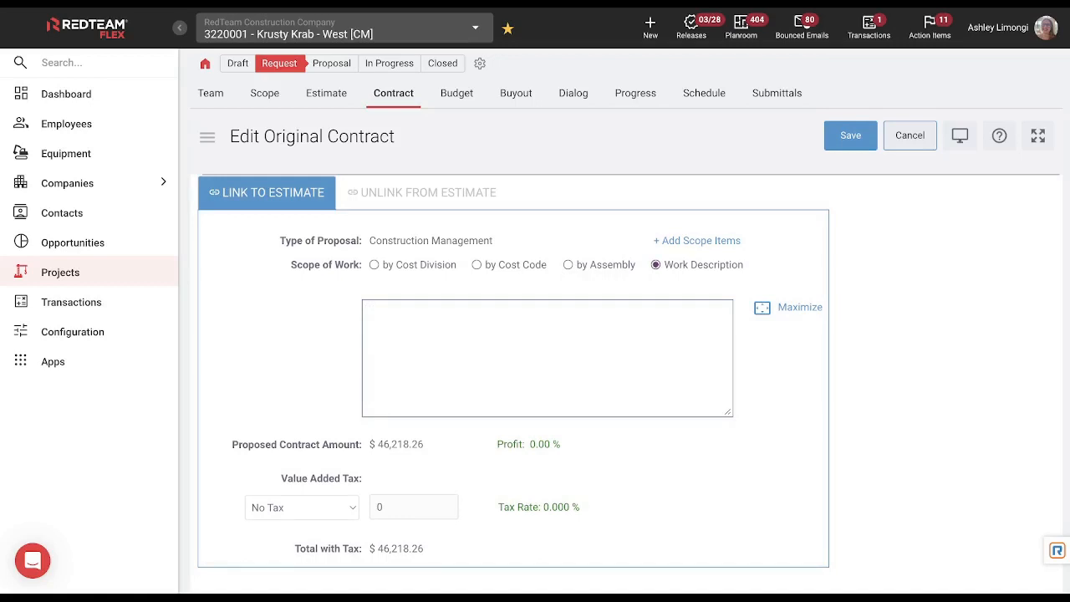
{"action": "left_click", "coordinate": [375, 265]}
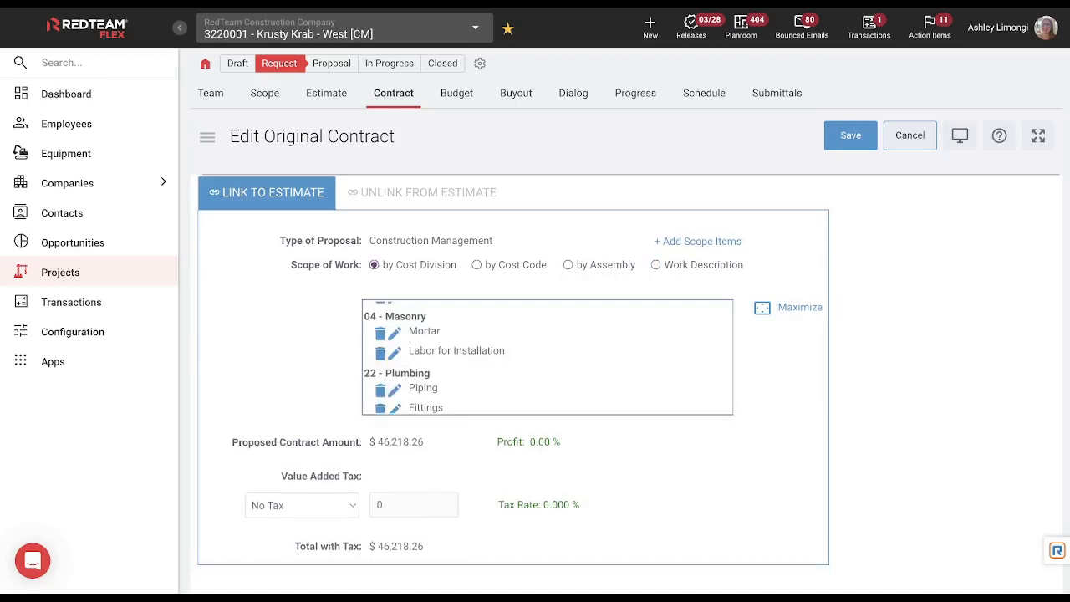
- Add the Bricks item of assembly 040000 to the contract's scope of work
{"action": "left_click", "coordinate": [697, 241]}
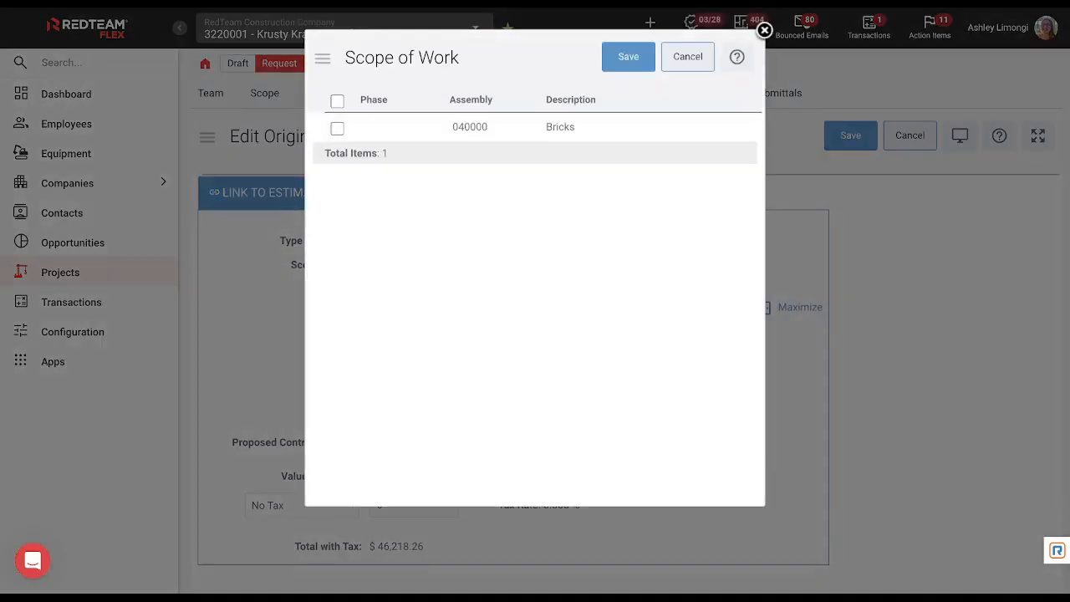
{"action": "left_click", "coordinate": [337, 101]}
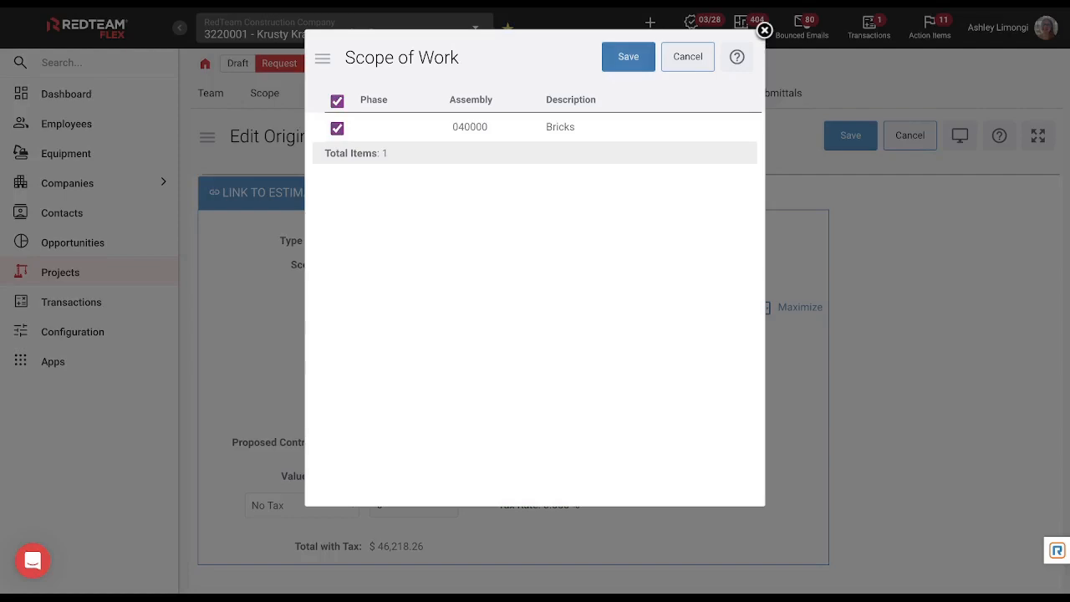
{"action": "left_click", "coordinate": [629, 57]}
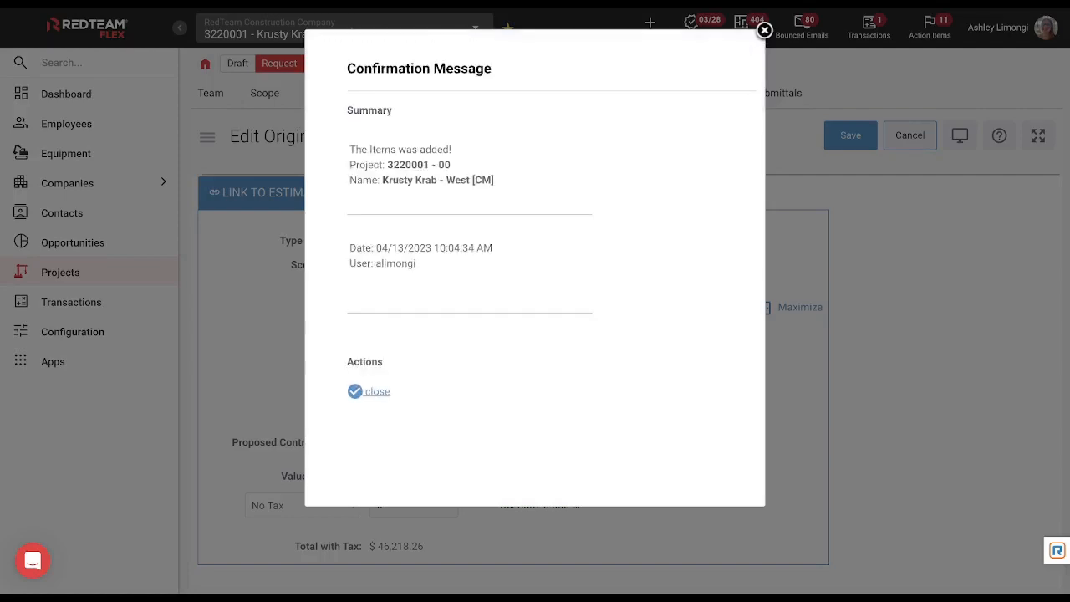
{"action": "left_click", "coordinate": [373, 390]}
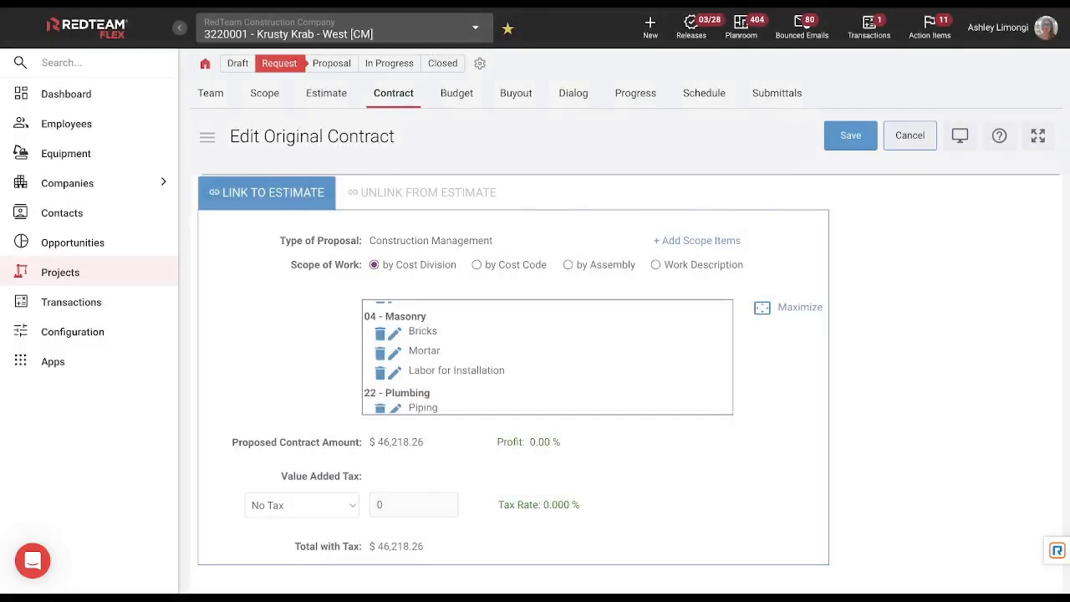
- Try a proposed duration of 0 calendar days and restore it to 540
{"action": "scroll", "coordinate": [548, 357], "scroll_direction": "down", "scroll_amount": 5}
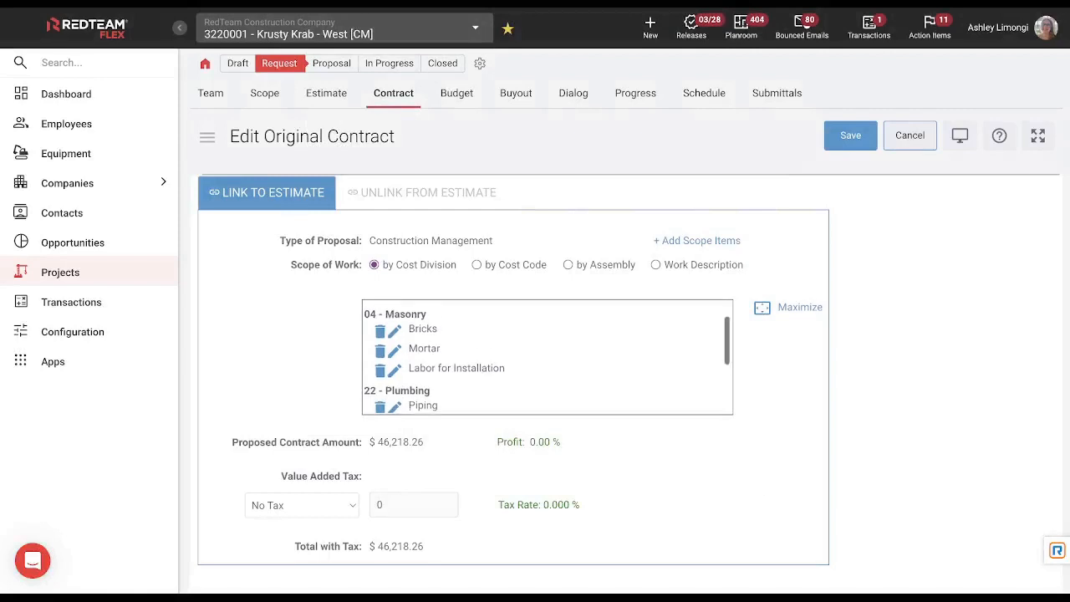
{"action": "scroll", "coordinate": [626, 355], "scroll_direction": "down", "scroll_amount": 1}
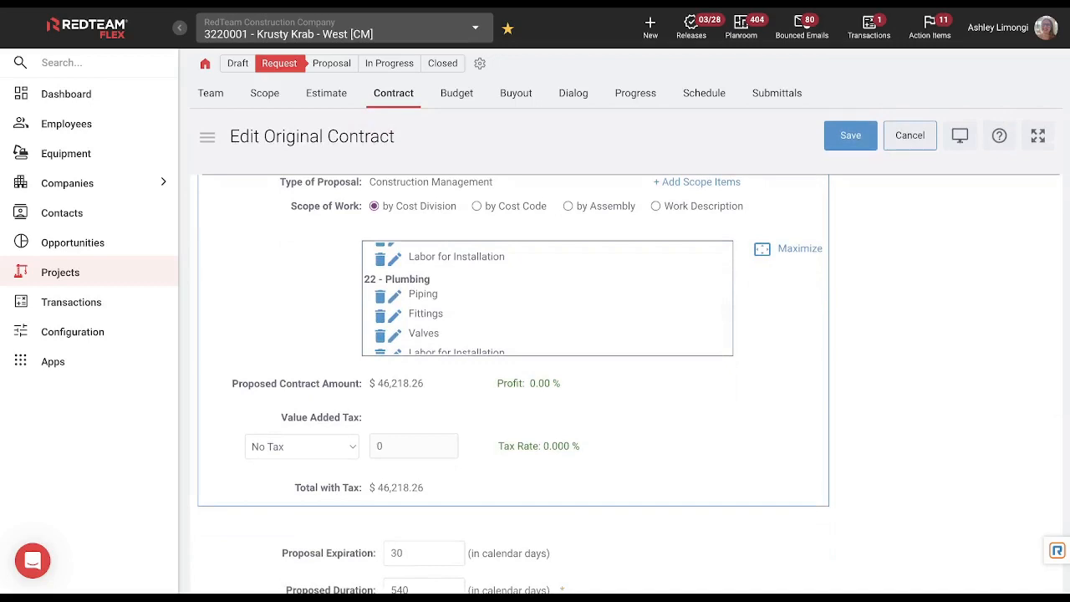
{"action": "scroll", "coordinate": [626, 356], "scroll_direction": "down", "scroll_amount": 2}
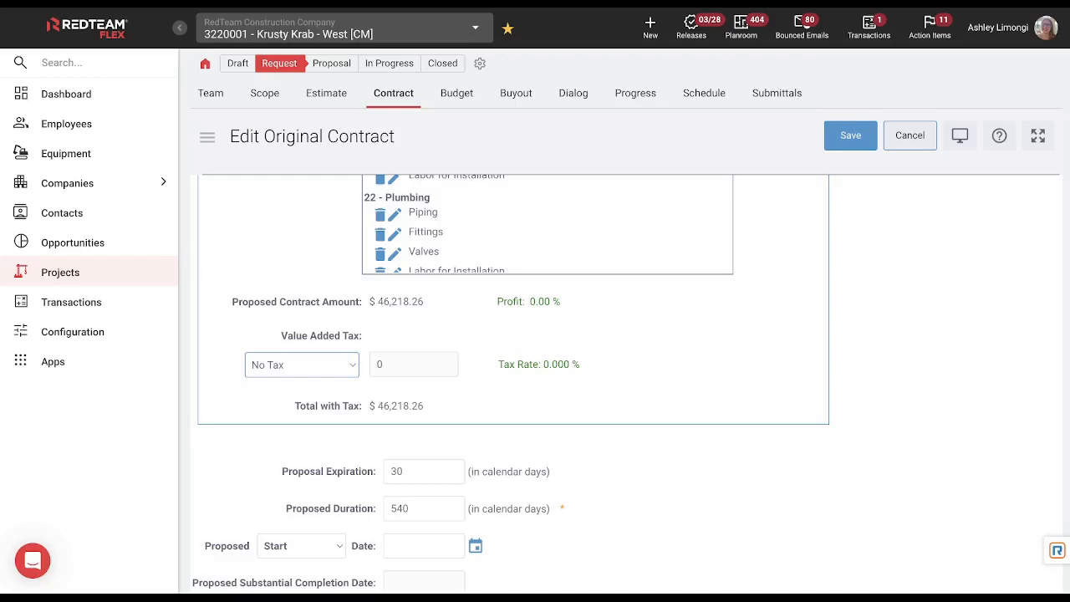
{"action": "scroll", "coordinate": [627, 355], "scroll_direction": "down", "scroll_amount": 5}
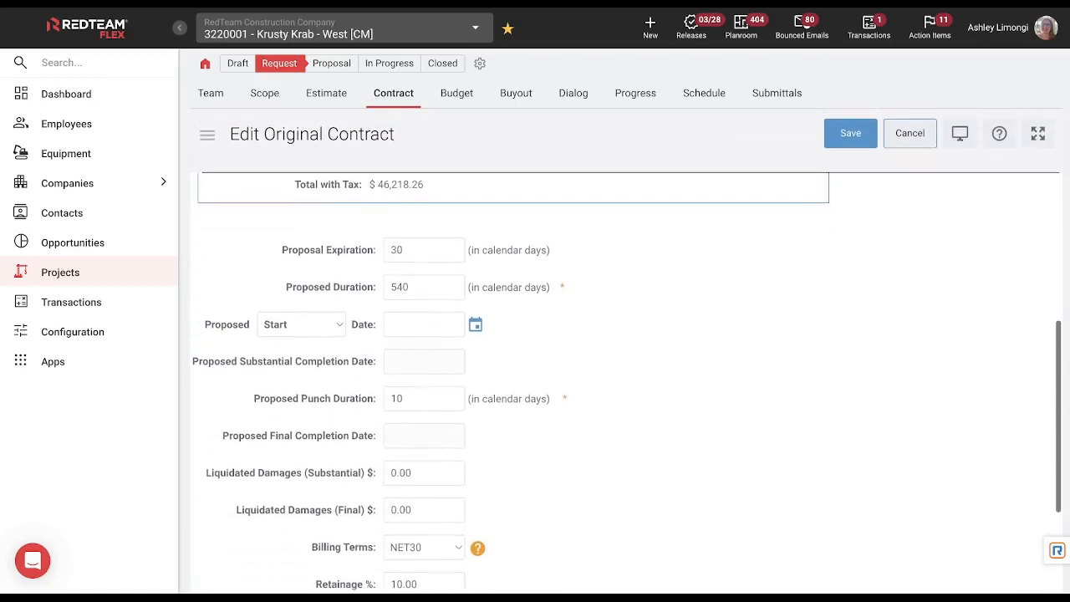
{"action": "scroll", "coordinate": [626, 355], "scroll_direction": "down", "scroll_amount": 1}
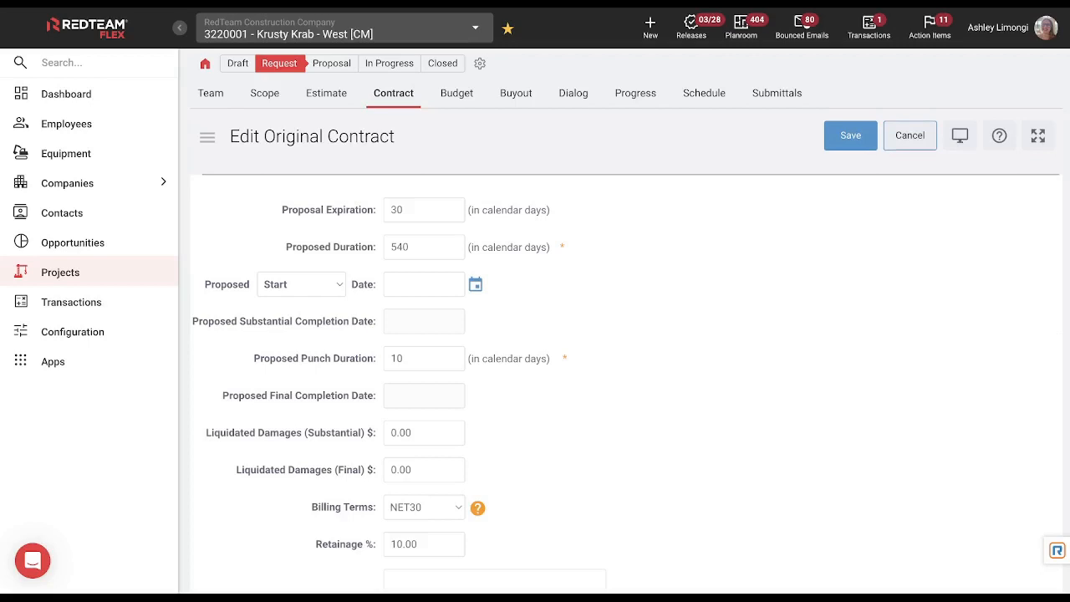
{"action": "left_click", "coordinate": [413, 210]}
{"action": "key", "text": "ctrl+a"}
{"action": "left_click", "coordinate": [636, 251]}
{"action": "double_click", "coordinate": [410, 247]}
{"action": "type", "text": "0"}
{"action": "double_click", "coordinate": [404, 247]}
{"action": "type", "text": "540"}
{"action": "key", "text": "Tab"}
- Try out the proposed date options, alternating between start and substantial completion and ending on substantial completion
{"action": "left_click", "coordinate": [301, 284]}
{"action": "left_click", "coordinate": [424, 284]}
{"action": "left_click", "coordinate": [476, 284]}
{"action": "left_click", "coordinate": [301, 284]}
{"action": "left_click", "coordinate": [301, 303]}
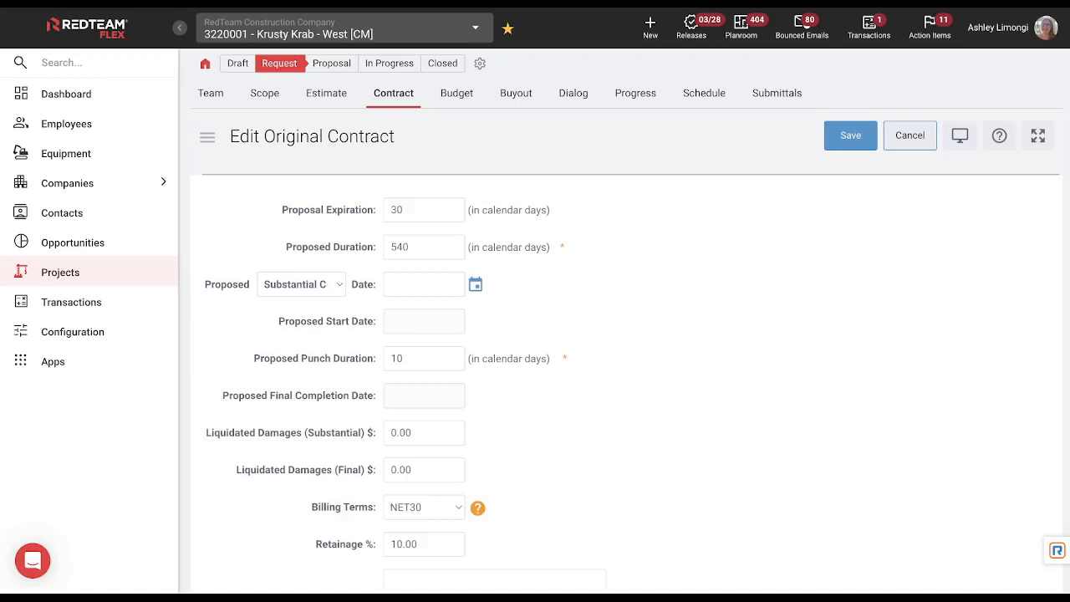
{"action": "left_click", "coordinate": [301, 284]}
{"action": "left_click", "coordinate": [301, 267]}
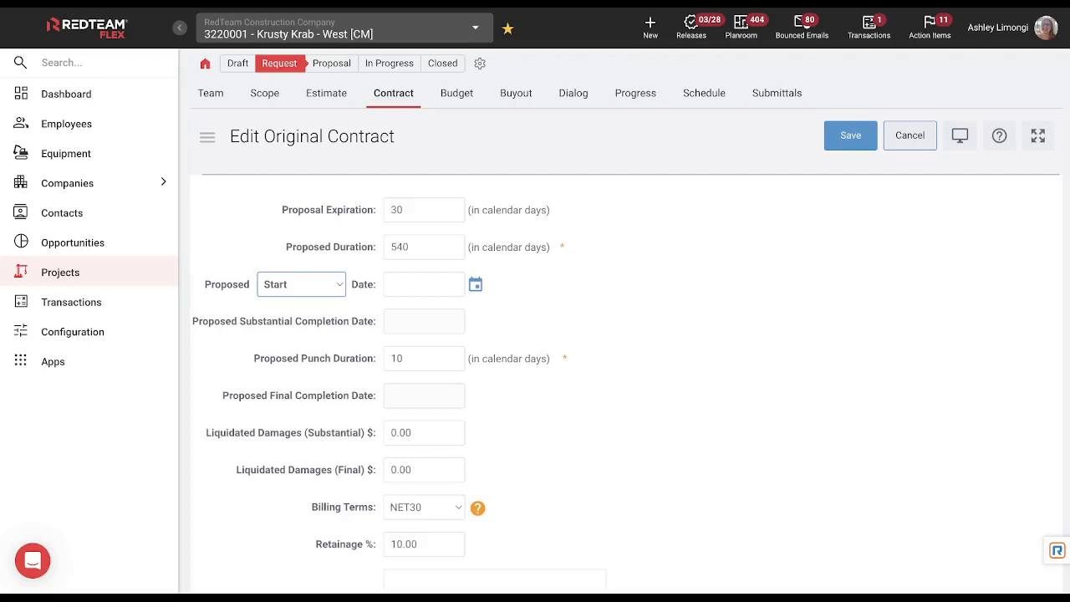
{"action": "key", "text": "Down"}
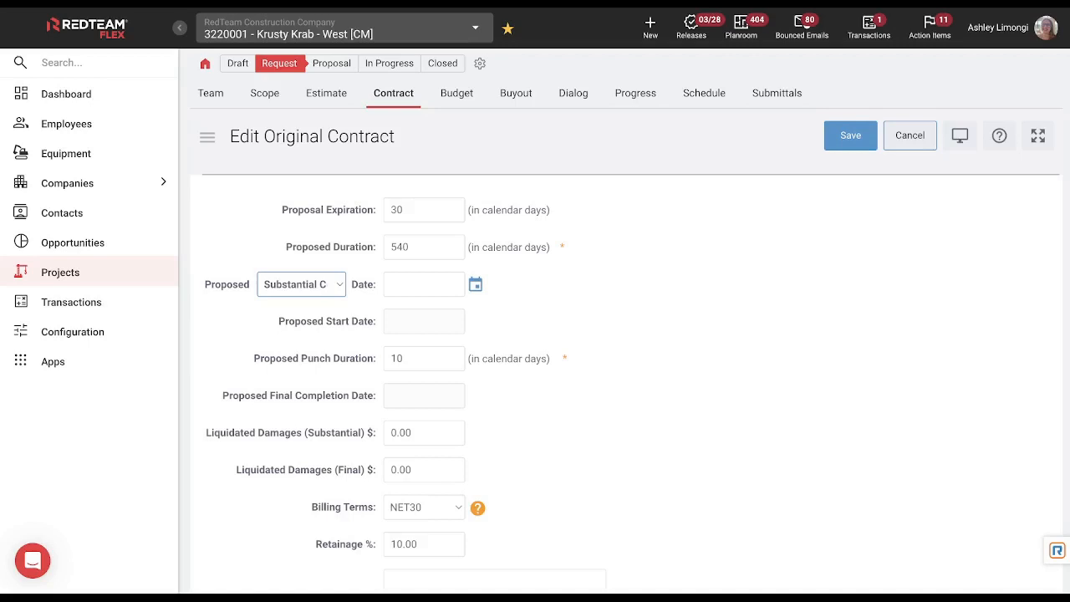
- Review the original contract's punch duration, liquidated damages, billing terms, retainage and comments fields
{"action": "scroll", "coordinate": [627, 359], "scroll_direction": "down", "scroll_amount": 4}
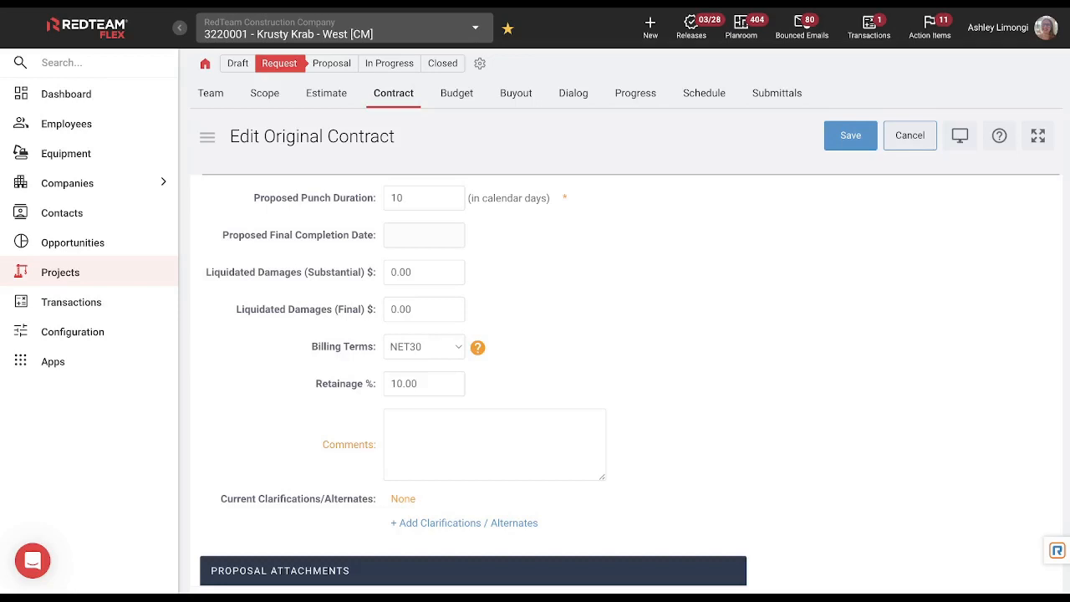
{"action": "scroll", "coordinate": [627, 359], "scroll_direction": "down", "scroll_amount": 2}
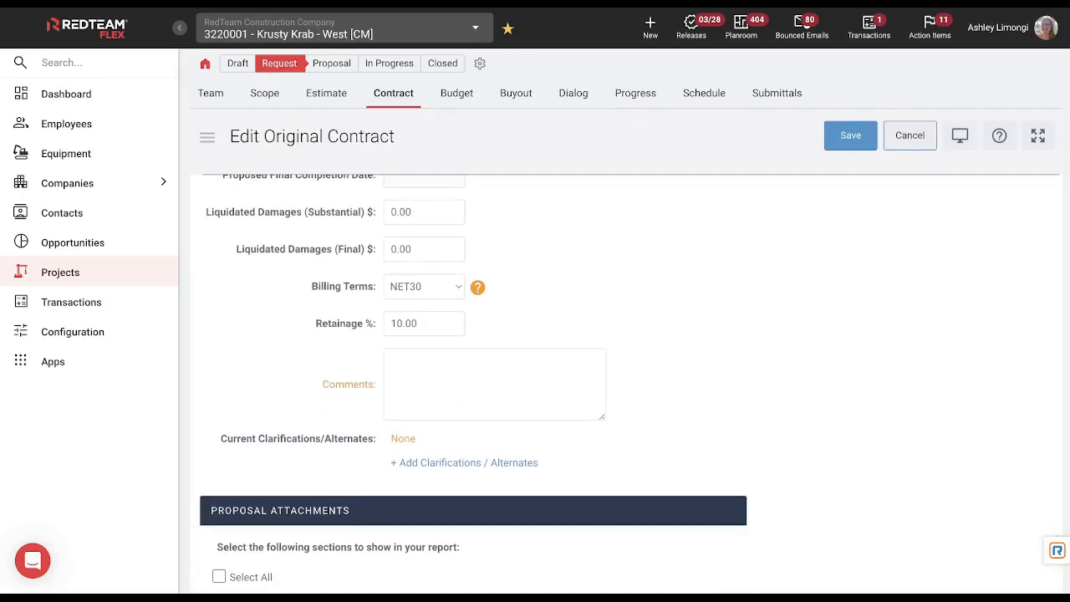
{"action": "scroll", "coordinate": [627, 359], "scroll_direction": "down", "scroll_amount": 5}
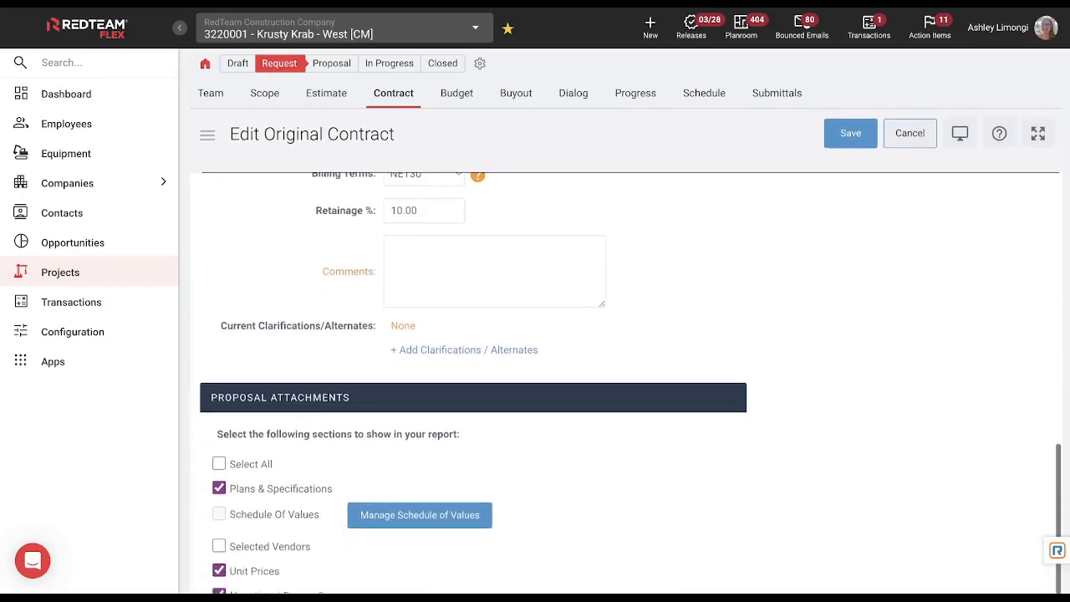
{"action": "left_click", "coordinate": [494, 242]}
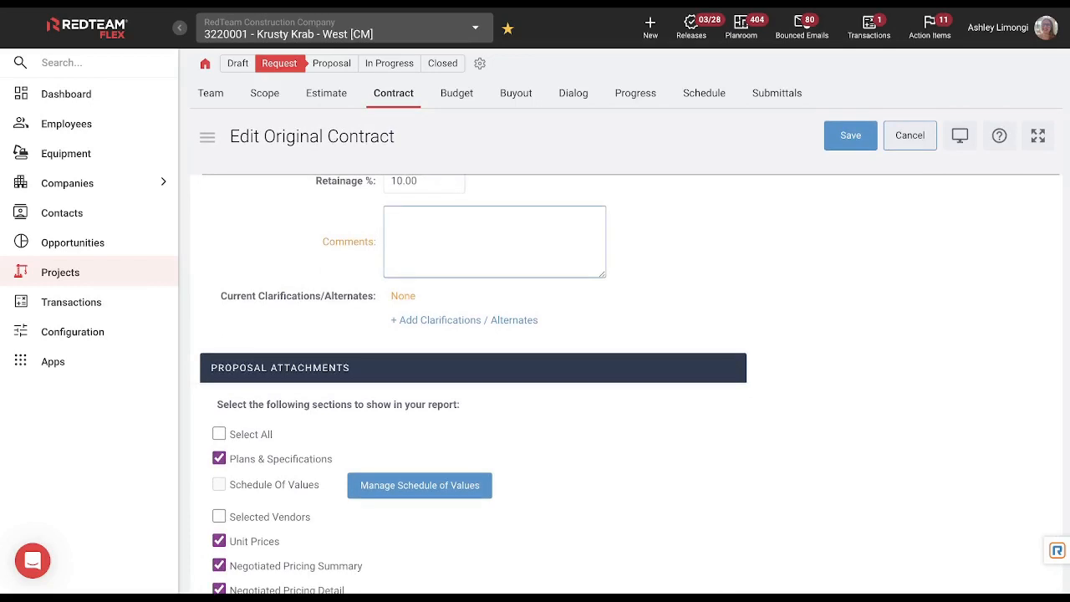
{"action": "scroll", "coordinate": [627, 360], "scroll_direction": "down", "scroll_amount": 1}
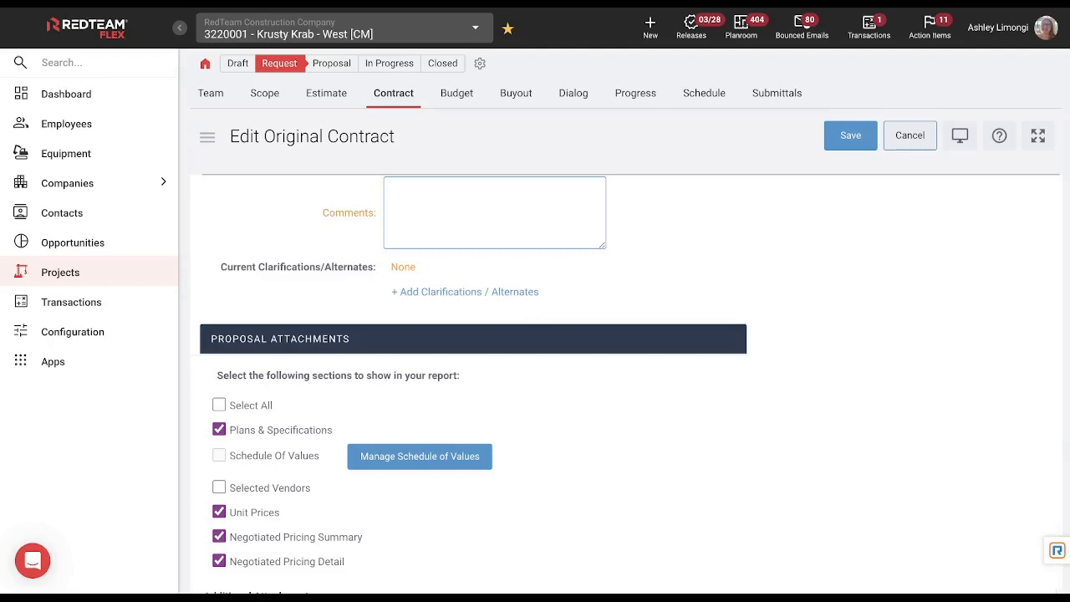
- Look through the default clarifications and try adding a new clarification described as "Bronze", then discard the entry
{"action": "left_click", "coordinate": [465, 292]}
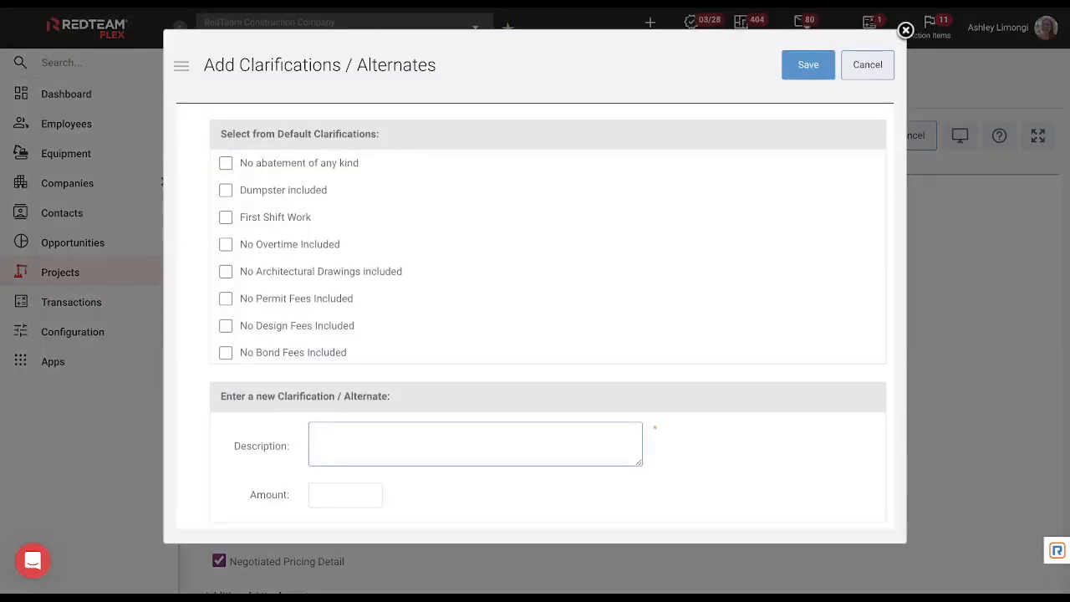
{"action": "scroll", "coordinate": [547, 251], "scroll_direction": "down", "scroll_amount": 3}
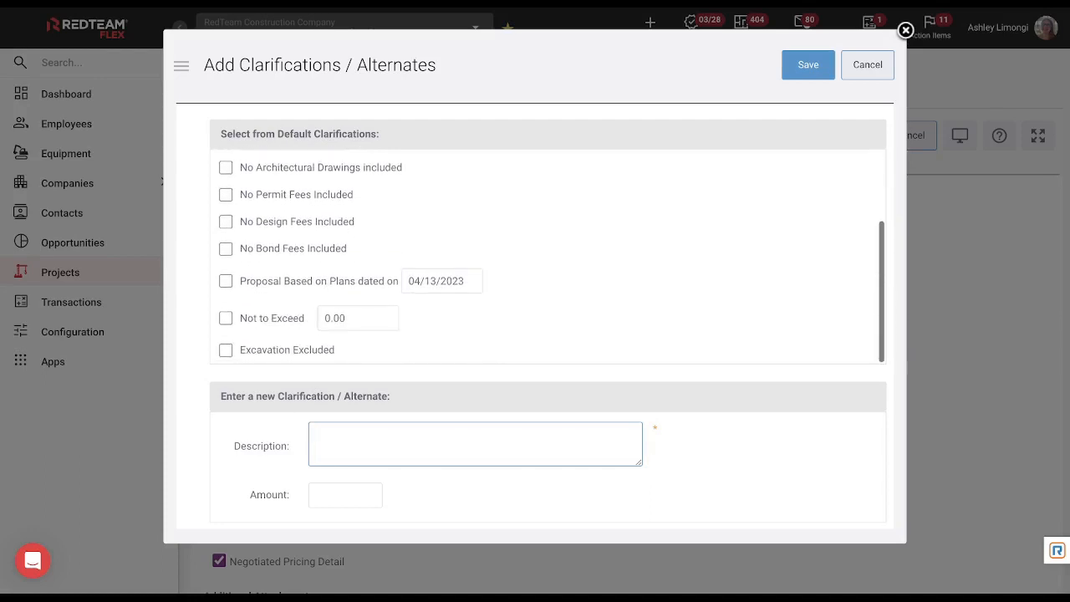
{"action": "scroll", "coordinate": [548, 293], "scroll_direction": "down", "scroll_amount": 1}
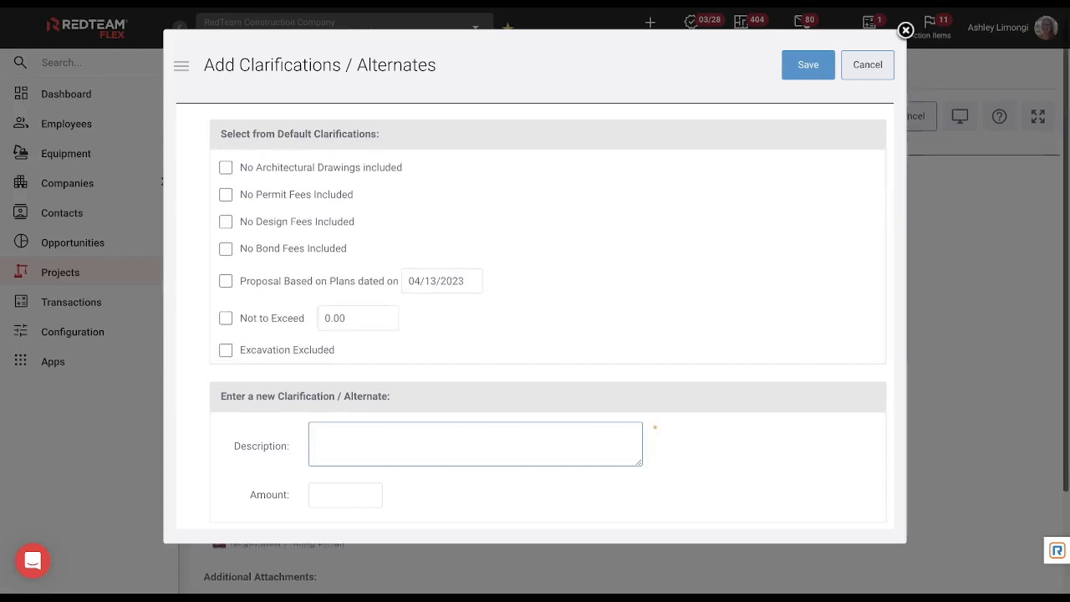
{"action": "scroll", "coordinate": [535, 335], "scroll_direction": "up", "scroll_amount": 1}
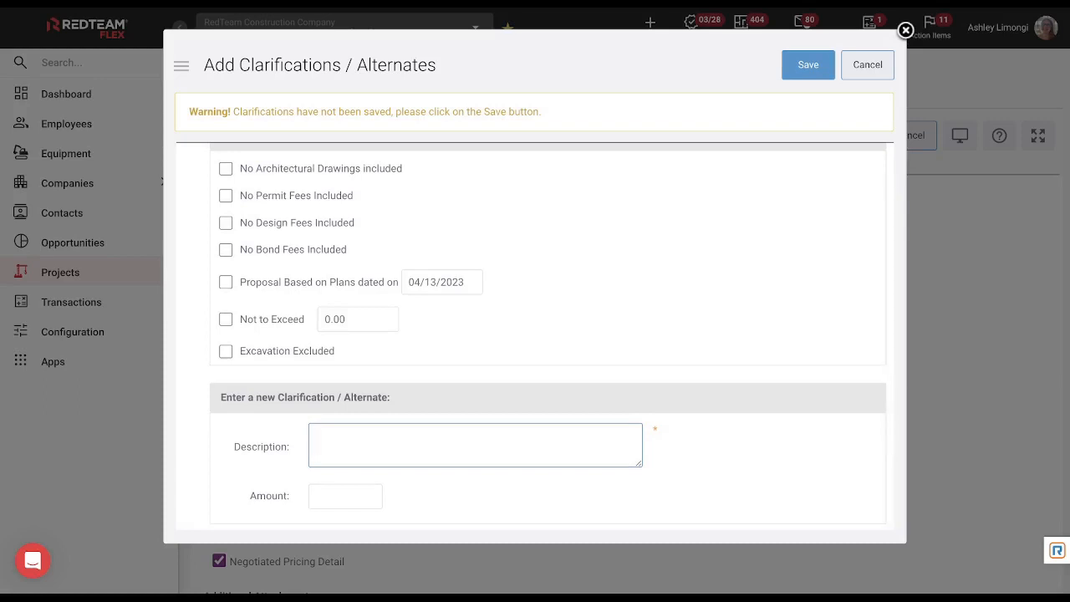
{"action": "type", "text": "Bronze"}
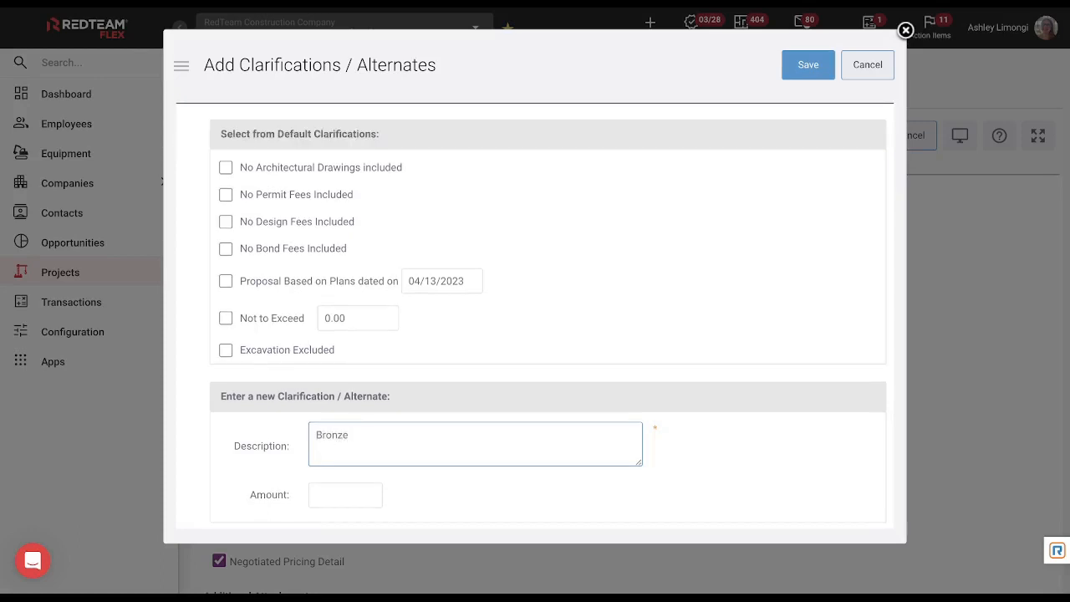
{"action": "key", "text": "Tab"}
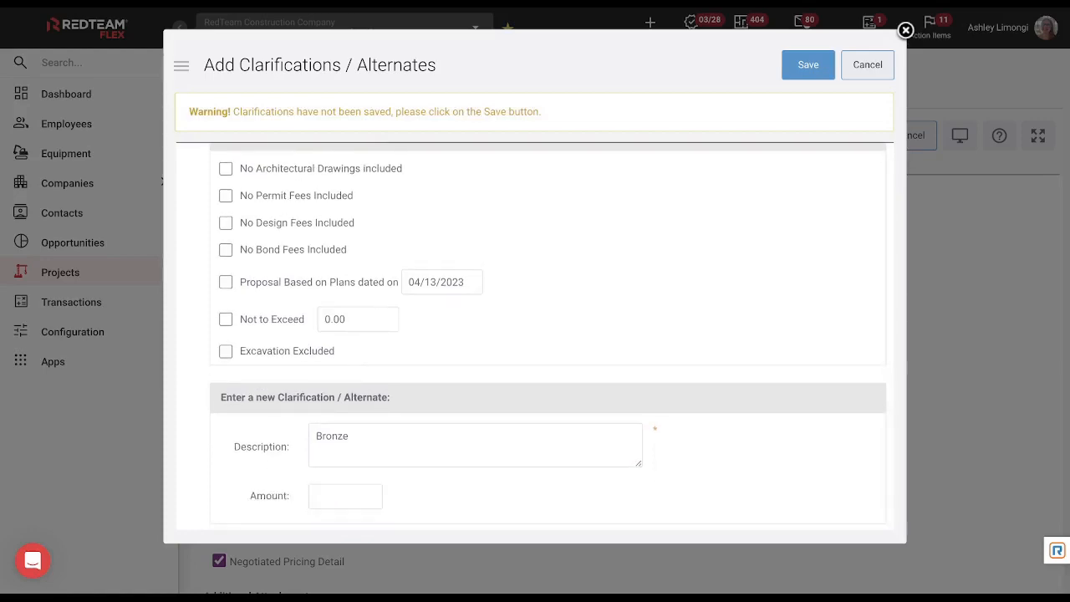
{"action": "left_click", "coordinate": [868, 64]}
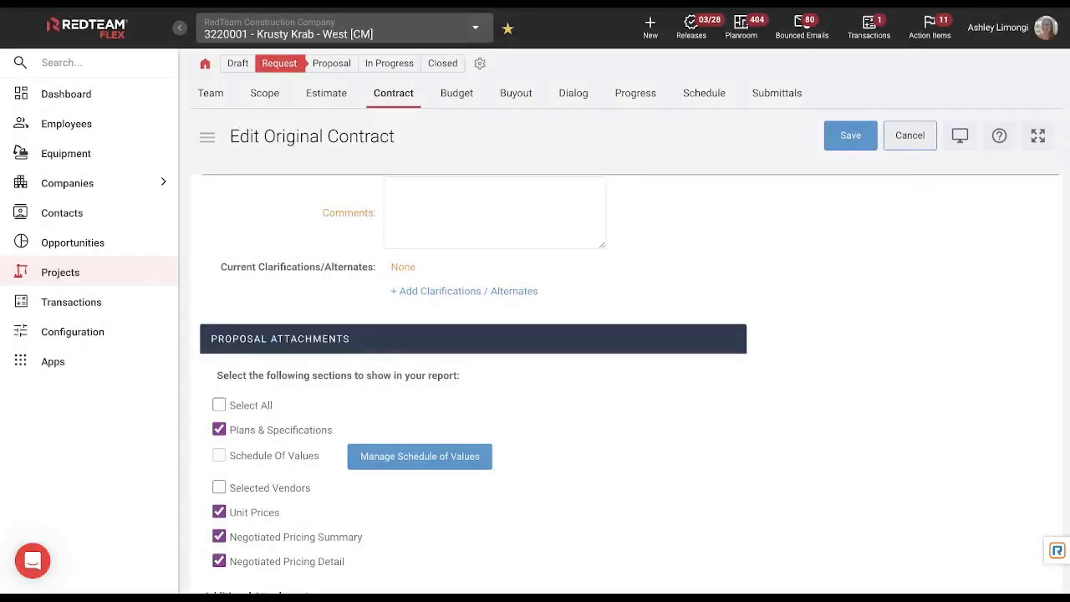
- Exclude the Unit Prices and Plans & Specifications sections from the proposal attachments and return to the contract list
{"action": "scroll", "coordinate": [536, 360], "scroll_direction": "down", "scroll_amount": 3}
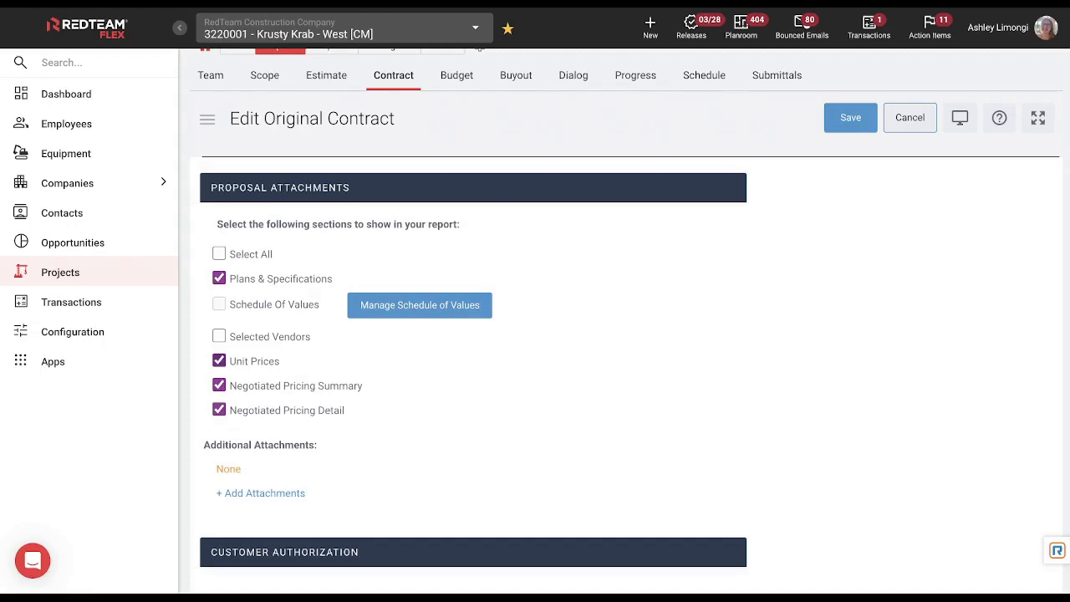
{"action": "left_click", "coordinate": [219, 361]}
{"action": "left_click", "coordinate": [220, 360]}
{"action": "left_click", "coordinate": [219, 360]}
{"action": "scroll", "coordinate": [627, 318], "scroll_direction": "down", "scroll_amount": 1}
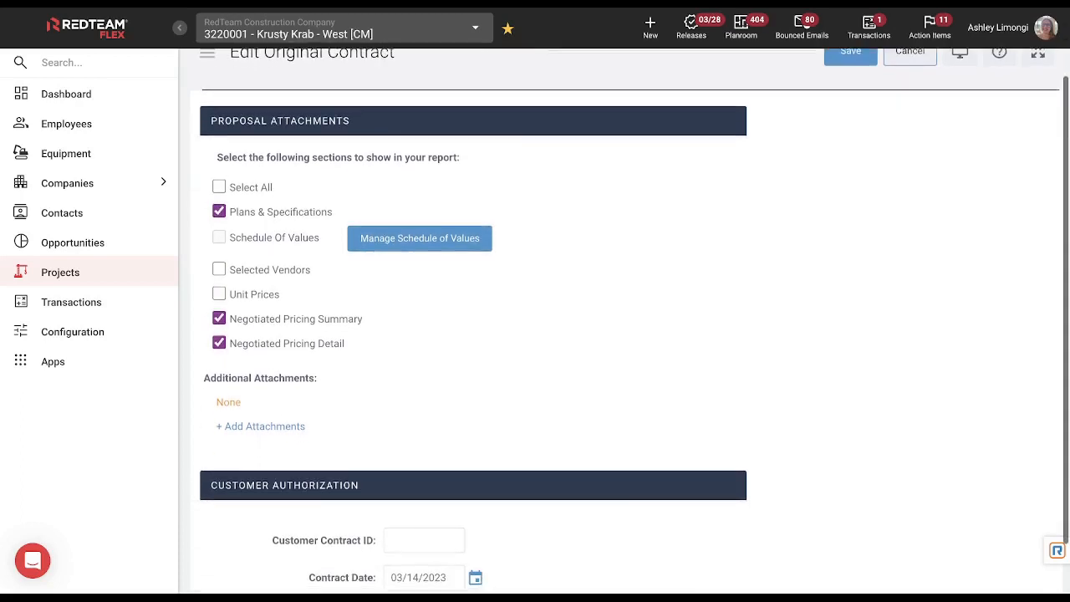
{"action": "scroll", "coordinate": [627, 318], "scroll_direction": "down", "scroll_amount": 1}
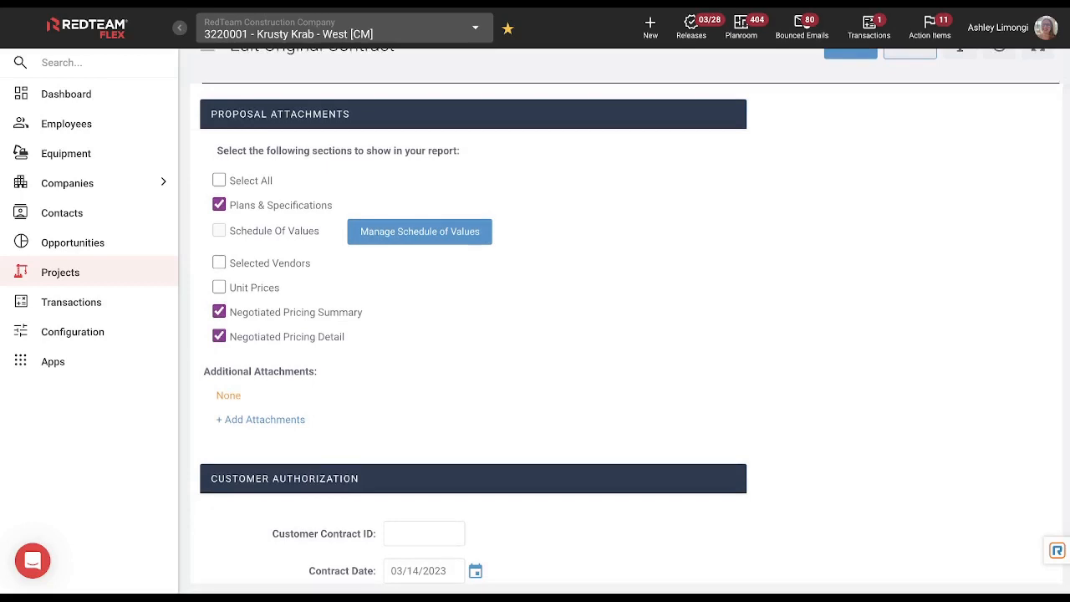
{"action": "scroll", "coordinate": [627, 318], "scroll_direction": "down", "scroll_amount": 2}
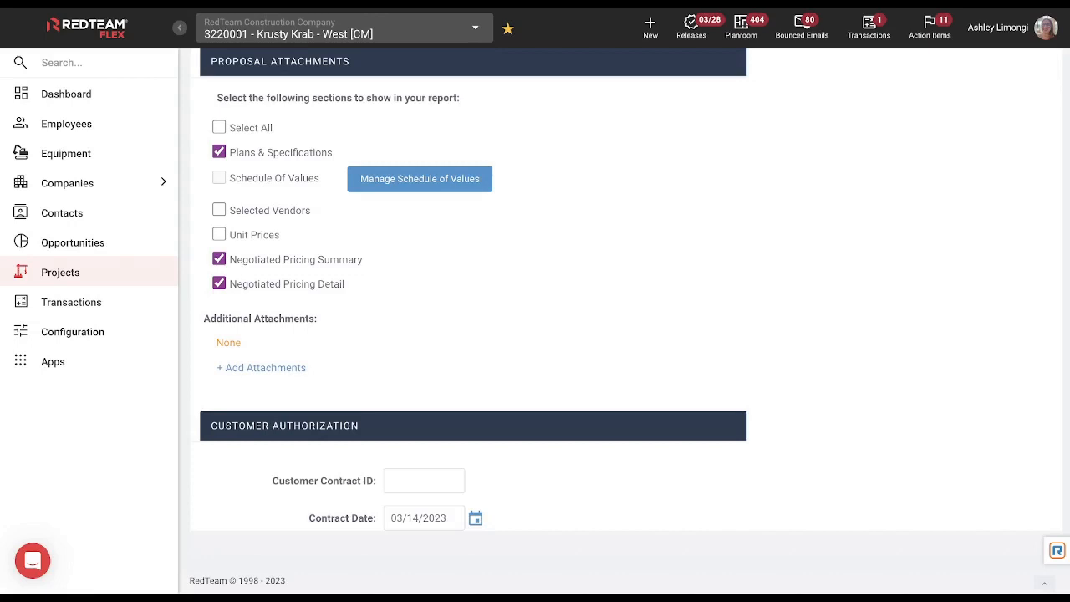
{"action": "scroll", "coordinate": [472, 302], "scroll_direction": "up", "scroll_amount": 2}
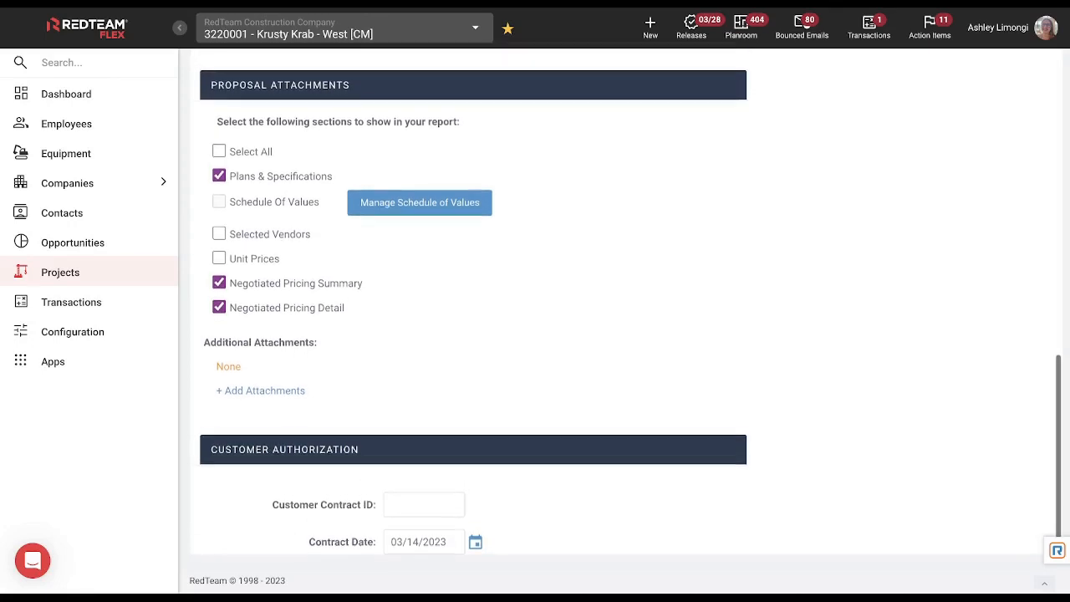
{"action": "left_click", "coordinate": [219, 239]}
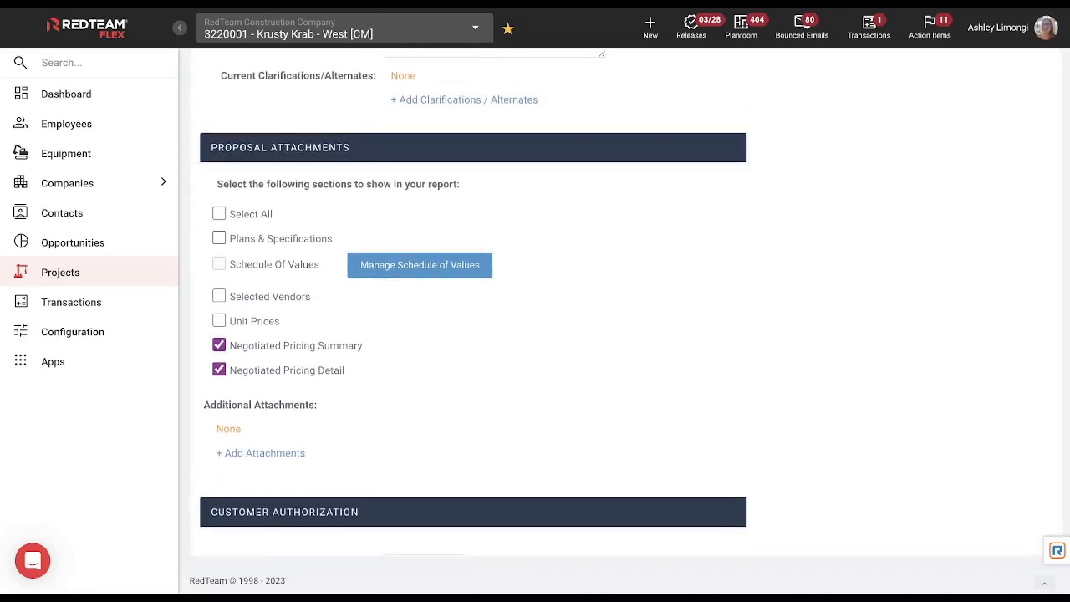
{"action": "scroll", "coordinate": [219, 238], "scroll_direction": "up", "scroll_amount": 1}
{"action": "scroll", "coordinate": [472, 301], "scroll_direction": "up", "scroll_amount": 15}
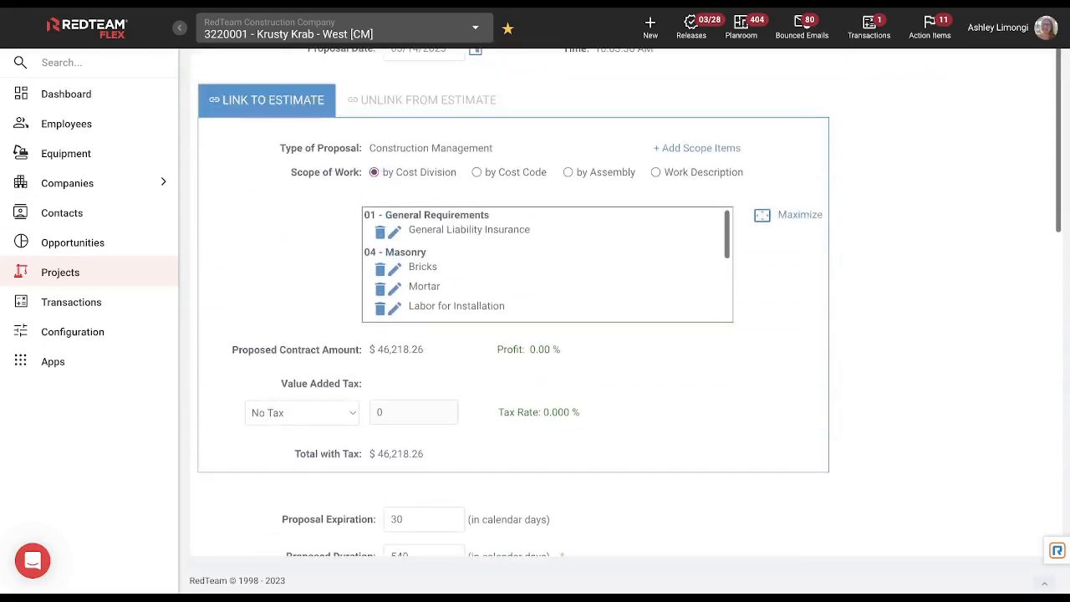
{"action": "scroll", "coordinate": [472, 301], "scroll_direction": "up", "scroll_amount": 3}
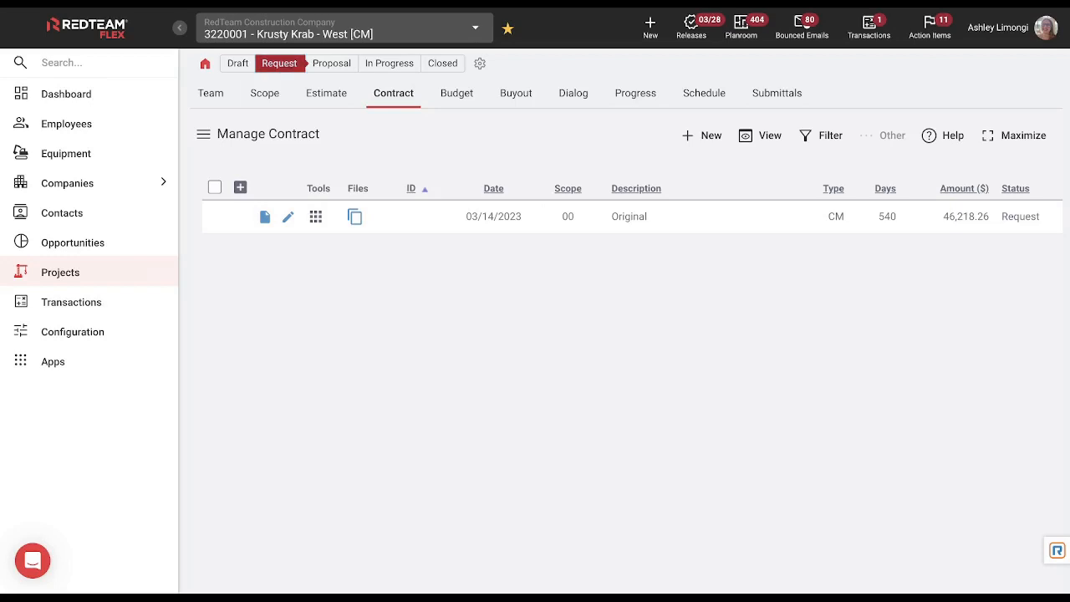
- Promote the project from Request to Proposal status to commit its pricing
{"action": "left_click", "coordinate": [279, 63]}
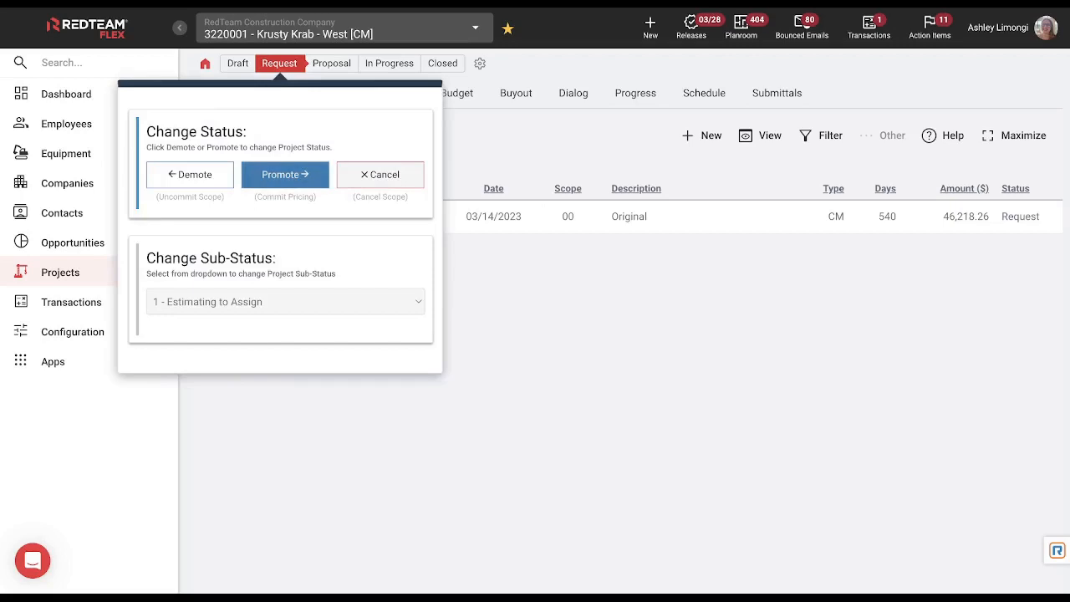
{"action": "left_click", "coordinate": [285, 174]}
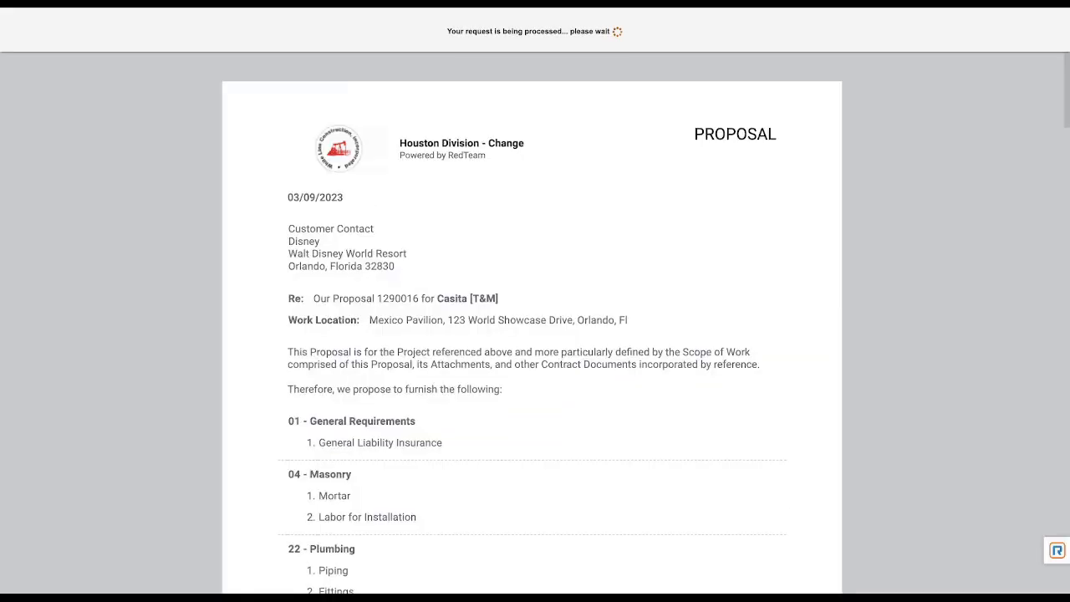
- Examine the generated proposal document, from scope, price, time and clarifications through the plans and specifications to the negotiated pricing summary
{"action": "scroll", "coordinate": [411, 326], "scroll_direction": "down", "scroll_amount": 1}
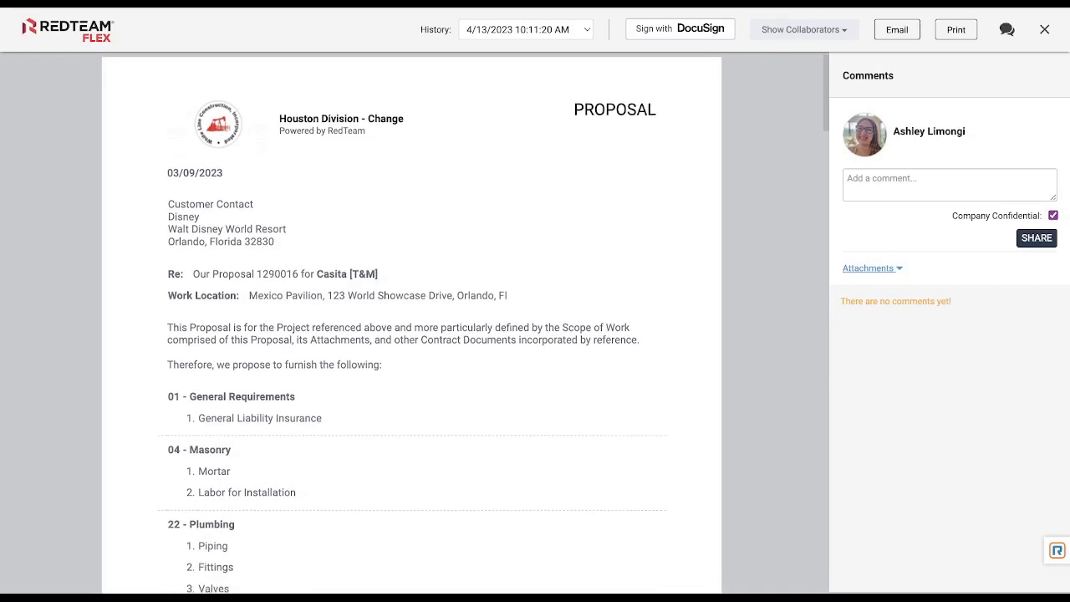
{"action": "scroll", "coordinate": [412, 326], "scroll_direction": "down", "scroll_amount": 3}
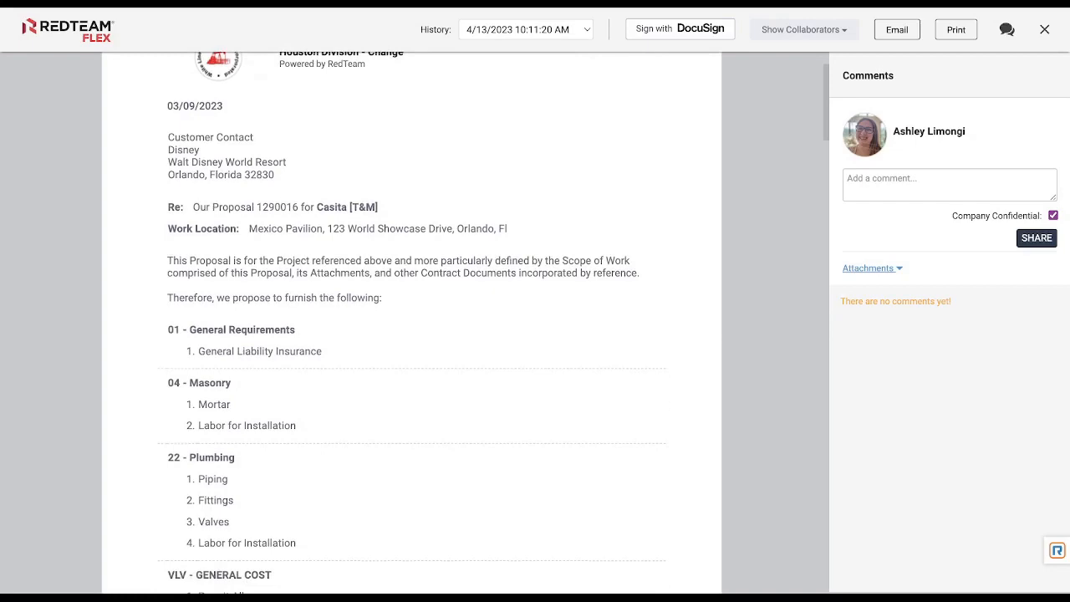
{"action": "scroll", "coordinate": [412, 326], "scroll_direction": "down", "scroll_amount": 5}
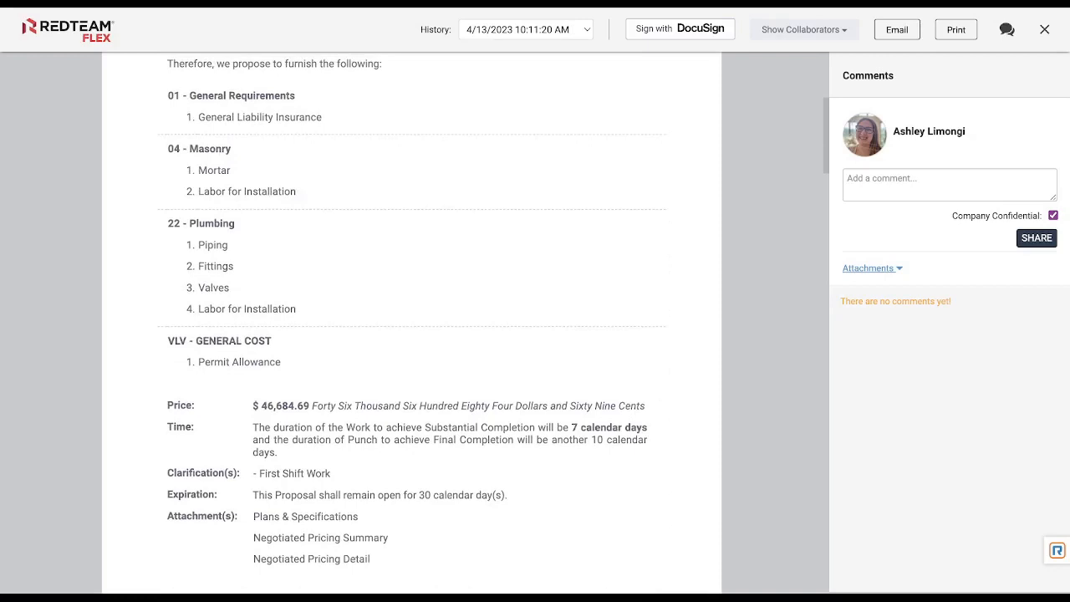
{"action": "scroll", "coordinate": [412, 326], "scroll_direction": "down", "scroll_amount": 2}
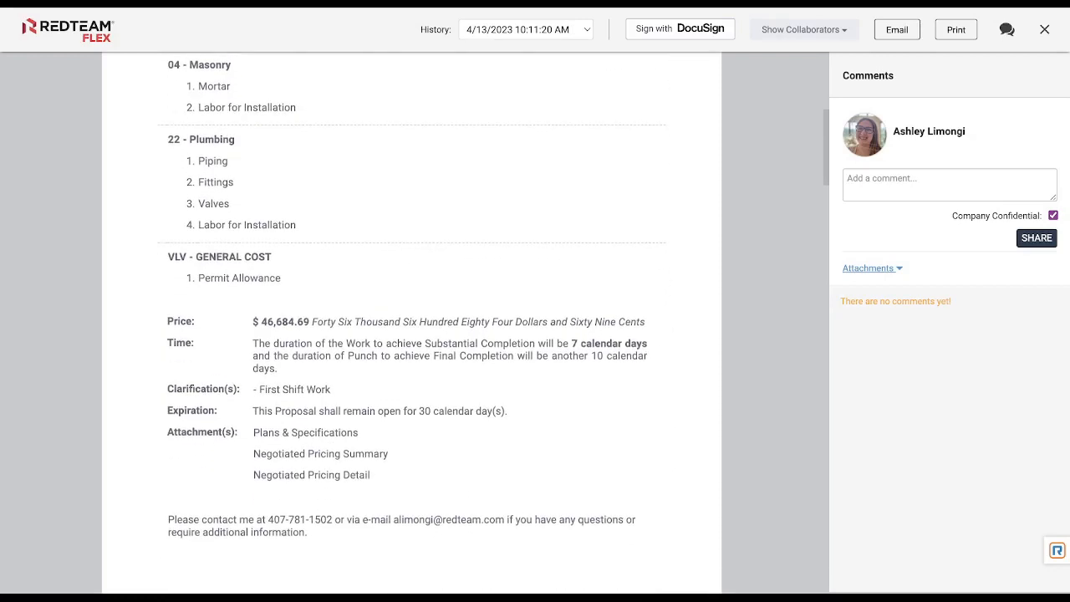
{"action": "scroll", "coordinate": [412, 326], "scroll_direction": "down", "scroll_amount": 1}
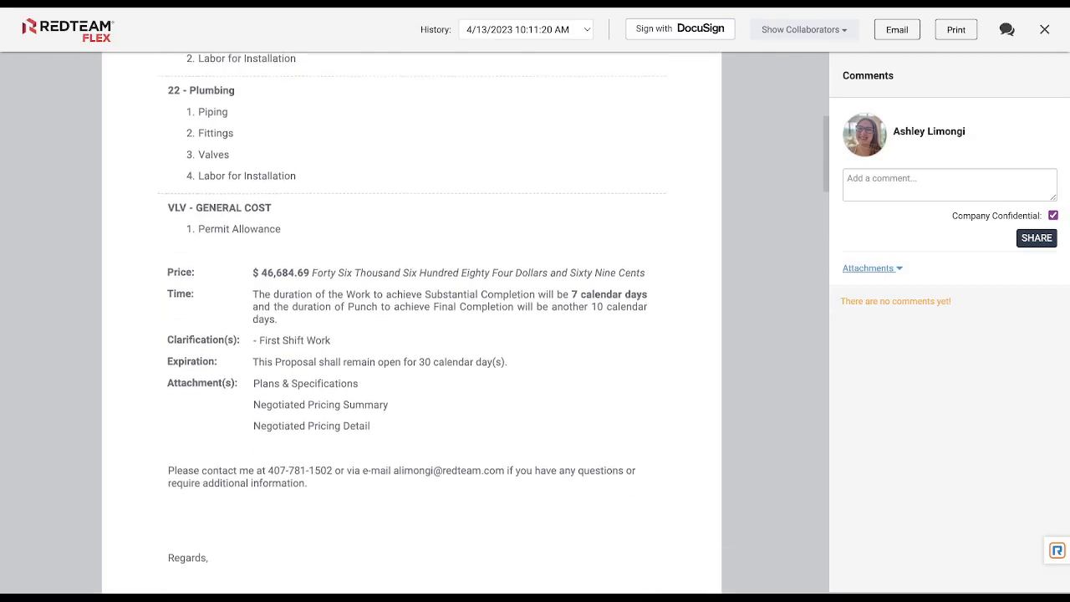
{"action": "scroll", "coordinate": [411, 326], "scroll_direction": "down", "scroll_amount": 1}
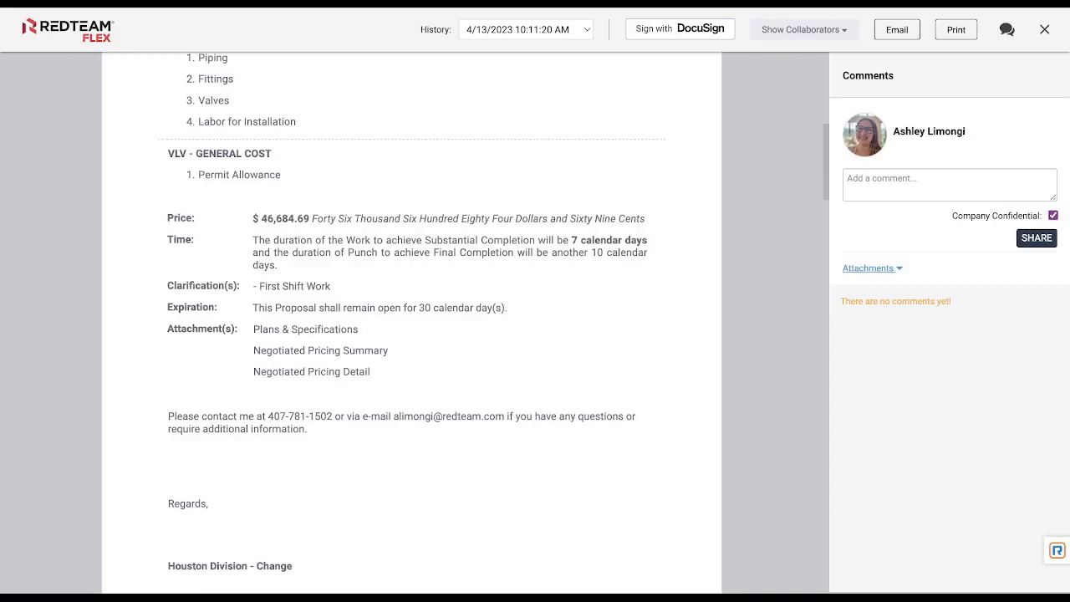
{"action": "scroll", "coordinate": [412, 326], "scroll_direction": "down", "scroll_amount": 1}
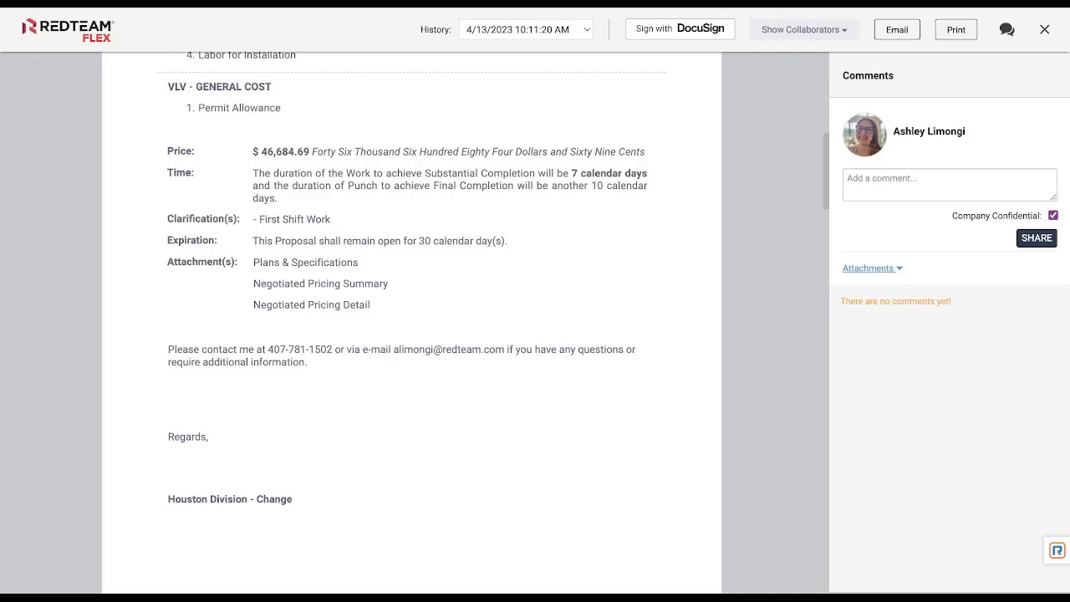
{"action": "scroll", "coordinate": [411, 326], "scroll_direction": "down", "scroll_amount": 10}
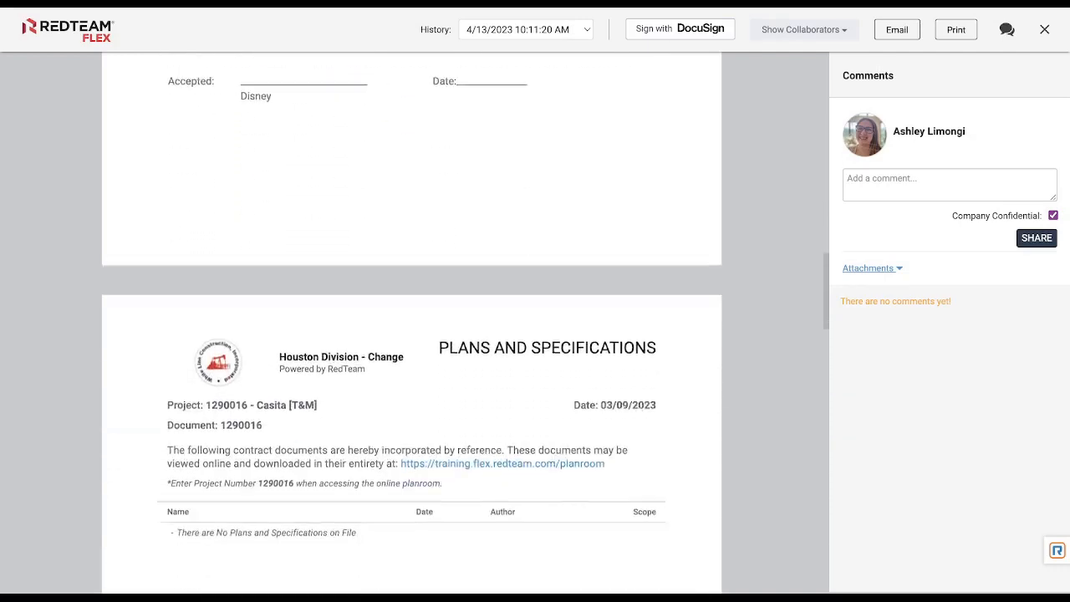
{"action": "scroll", "coordinate": [411, 326], "scroll_direction": "down", "scroll_amount": 3}
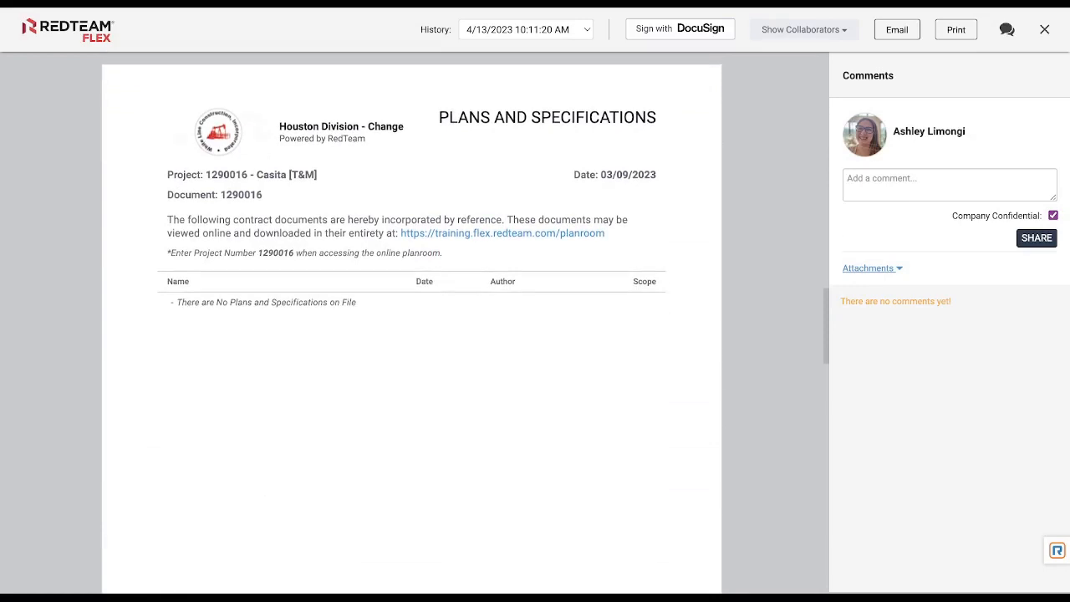
{"action": "scroll", "coordinate": [411, 326], "scroll_direction": "down", "scroll_amount": 1}
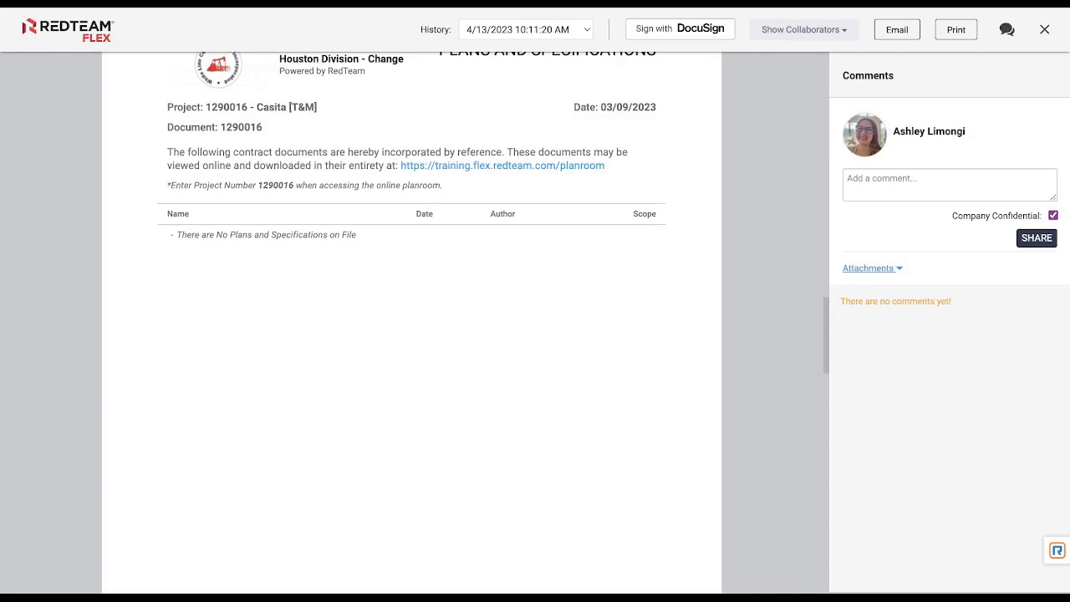
{"action": "scroll", "coordinate": [411, 335], "scroll_direction": "down", "scroll_amount": 10}
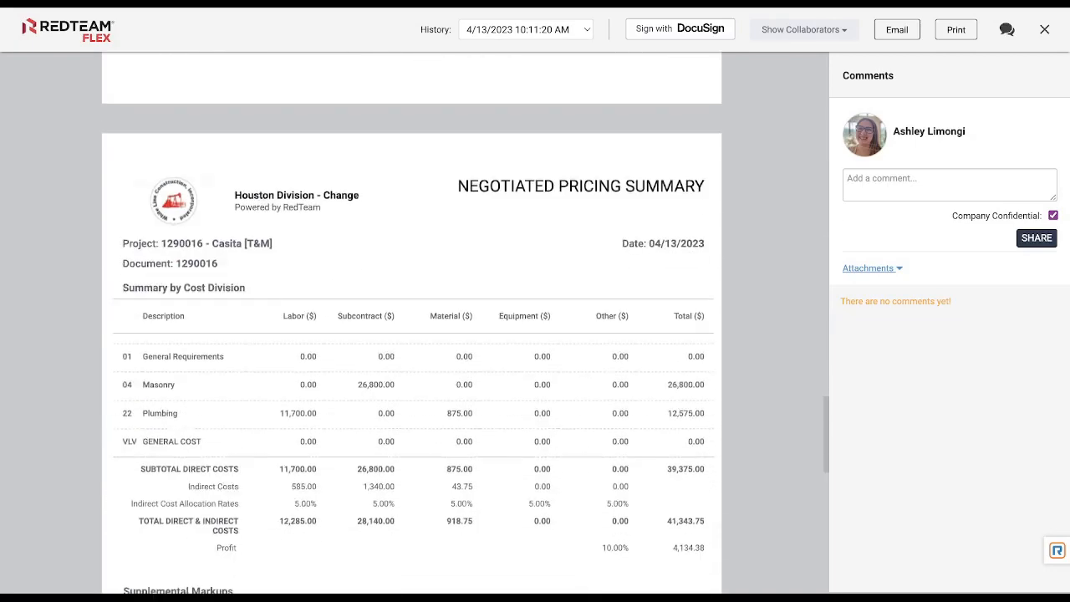
{"action": "scroll", "coordinate": [411, 334], "scroll_direction": "down", "scroll_amount": 1}
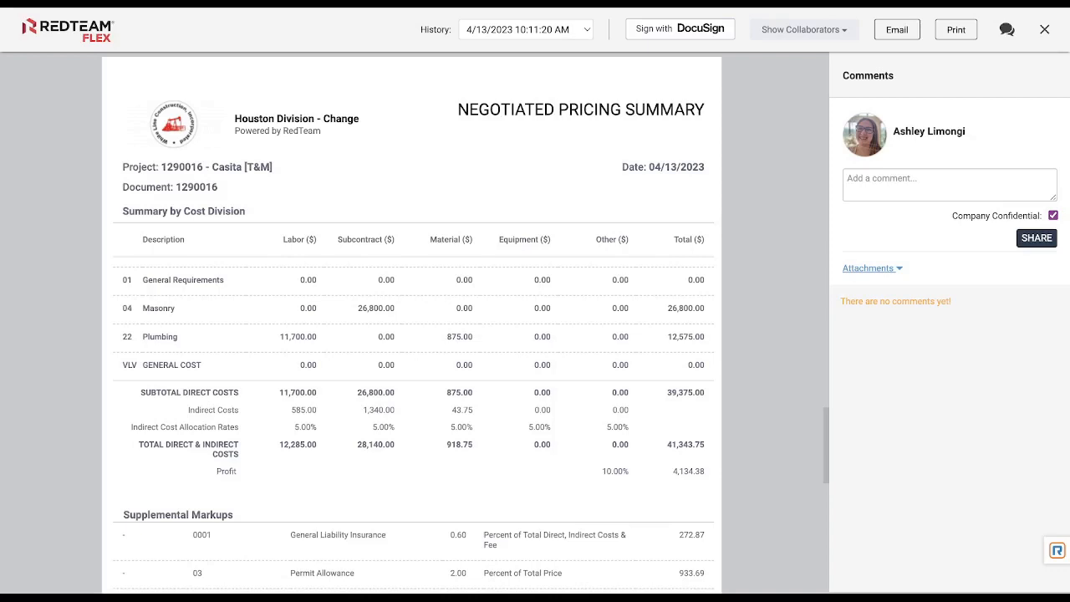
{"action": "scroll", "coordinate": [412, 321], "scroll_direction": "down", "scroll_amount": 1}
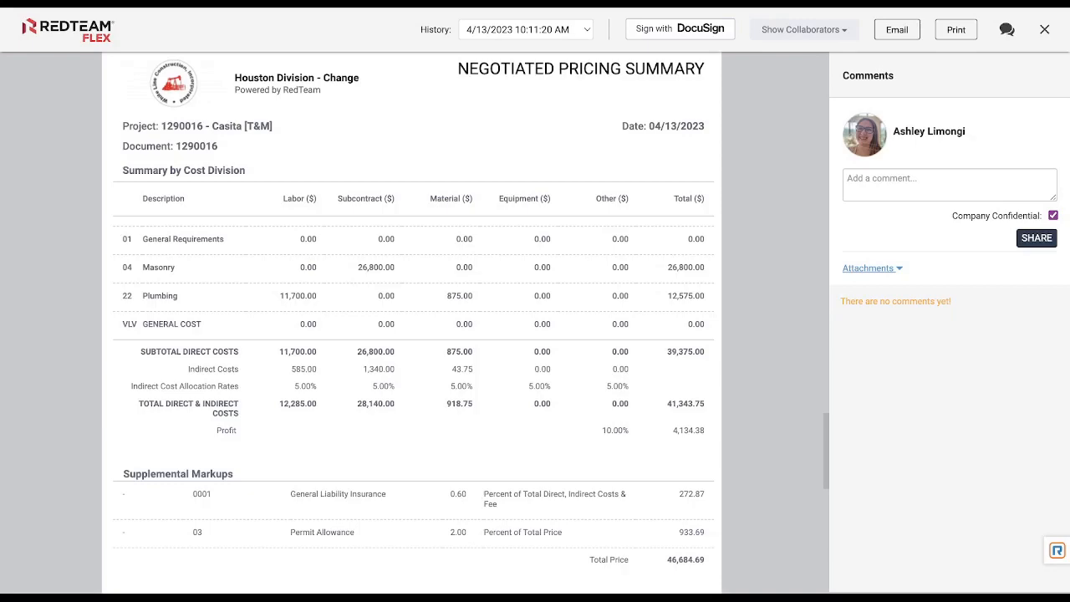
- Examine the supplemental markups and the negotiated pricing detail by cost code, return to the proposal's first page and close the document
{"action": "scroll", "coordinate": [412, 326], "scroll_direction": "down", "scroll_amount": 4}
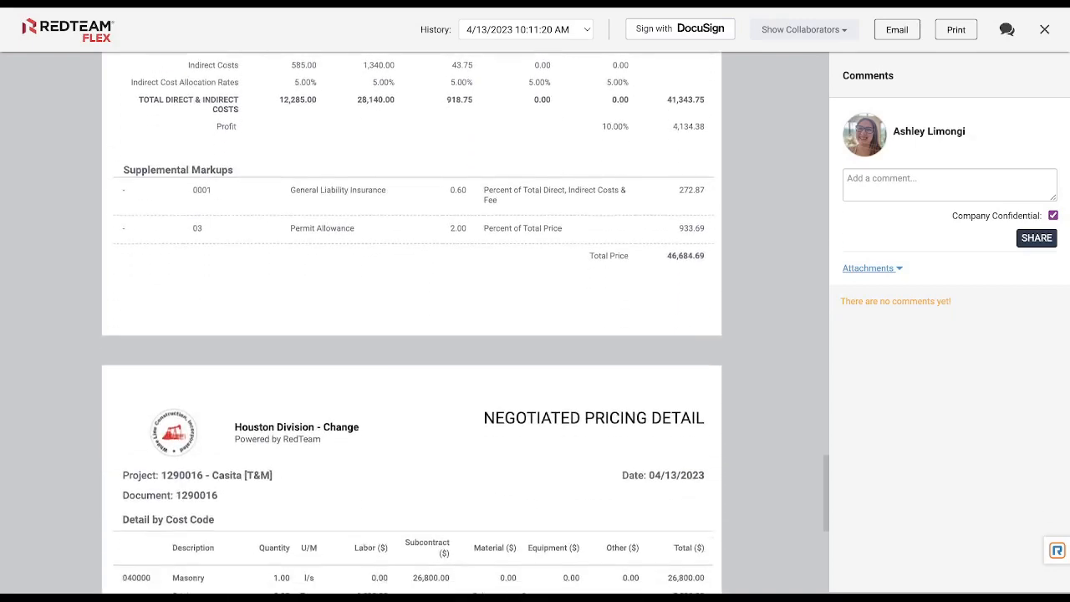
{"action": "scroll", "coordinate": [411, 327], "scroll_direction": "down", "scroll_amount": 3}
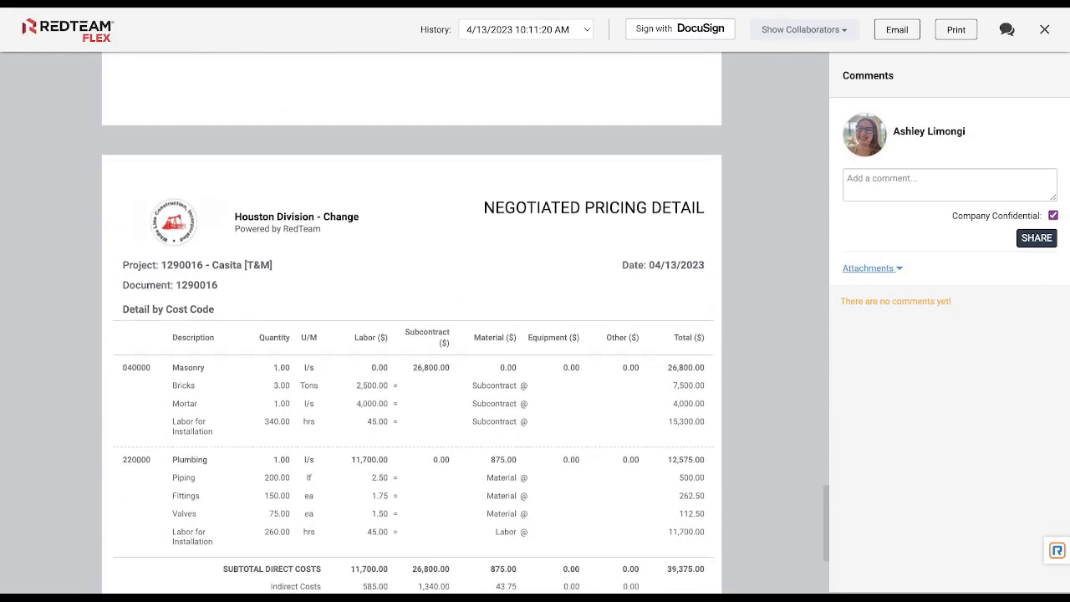
{"action": "scroll", "coordinate": [411, 326], "scroll_direction": "down", "scroll_amount": 2}
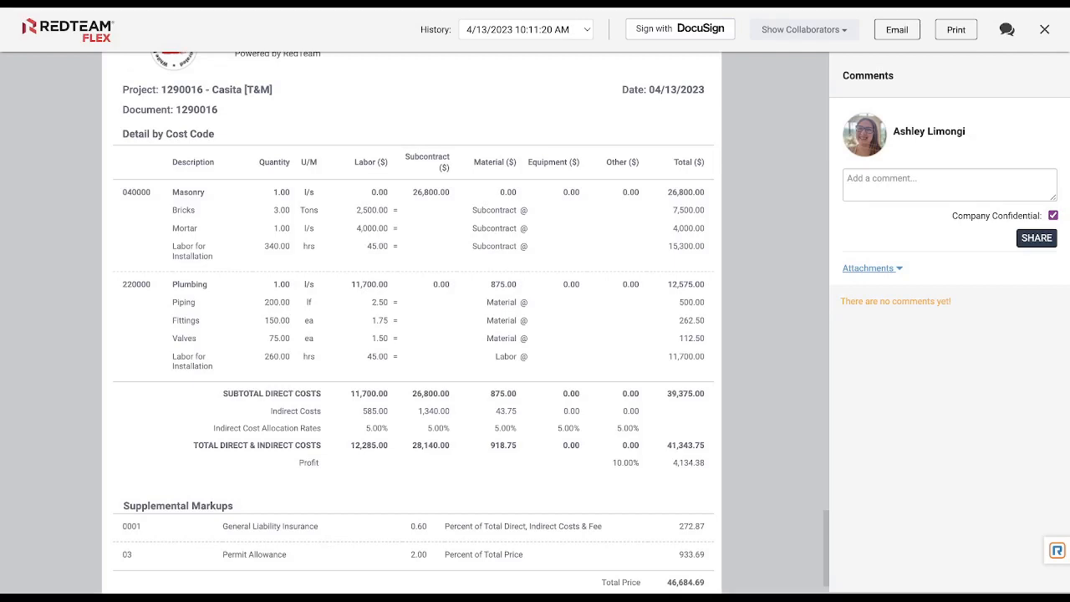
{"action": "scroll", "coordinate": [411, 318], "scroll_direction": "down", "scroll_amount": 15}
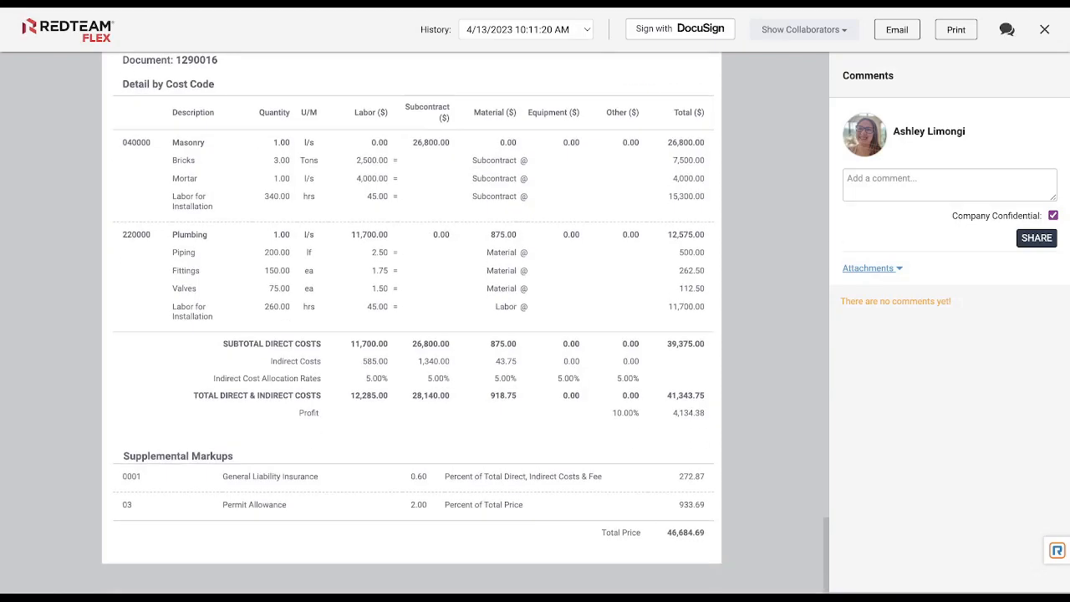
{"action": "scroll", "coordinate": [411, 318], "scroll_direction": "up", "scroll_amount": 20}
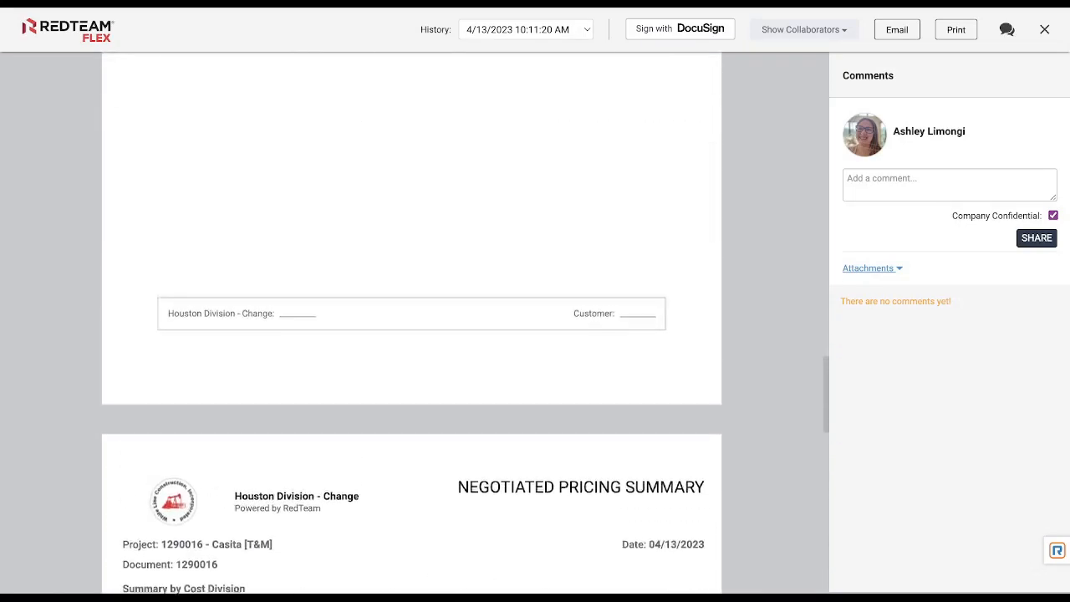
{"action": "scroll", "coordinate": [411, 317], "scroll_direction": "up", "scroll_amount": 10}
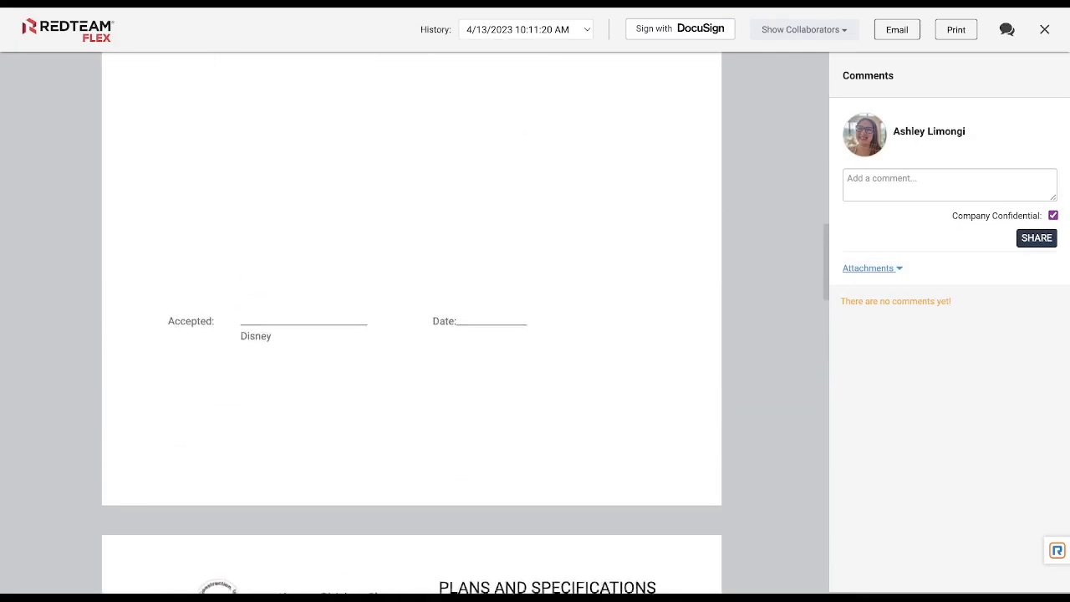
{"action": "scroll", "coordinate": [411, 318], "scroll_direction": "up", "scroll_amount": 15}
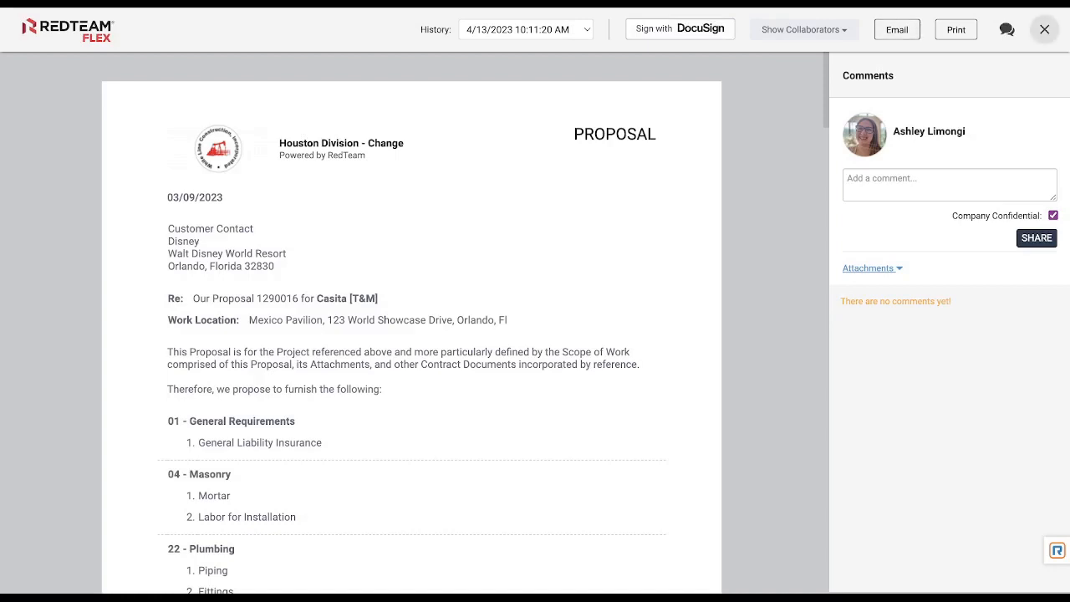
{"action": "left_click", "coordinate": [1045, 29]}
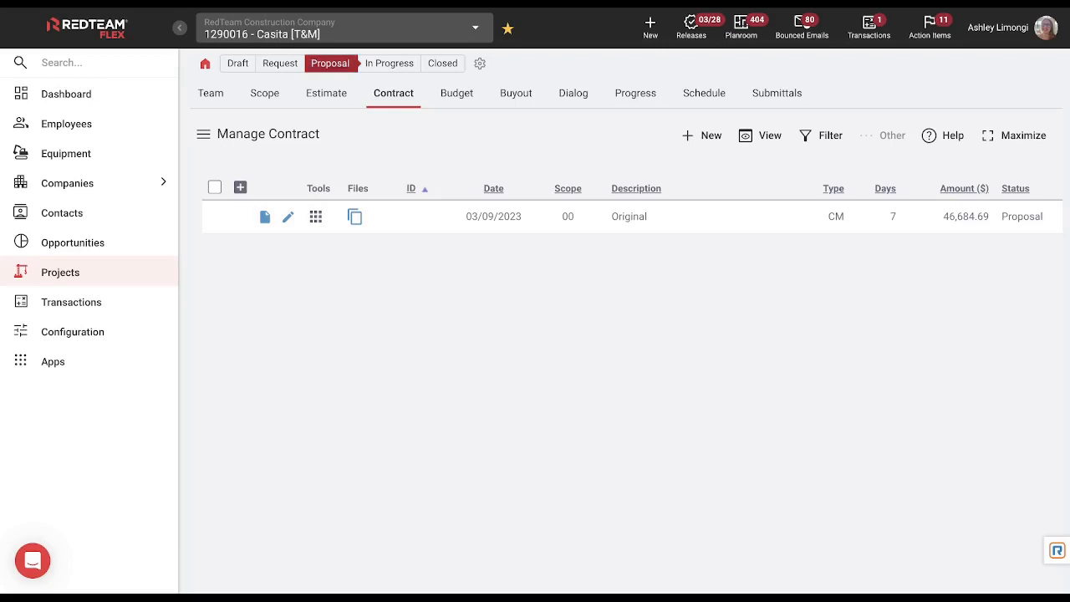
- Open the status change options for the project in Proposal status
{"action": "left_click", "coordinate": [329, 63]}
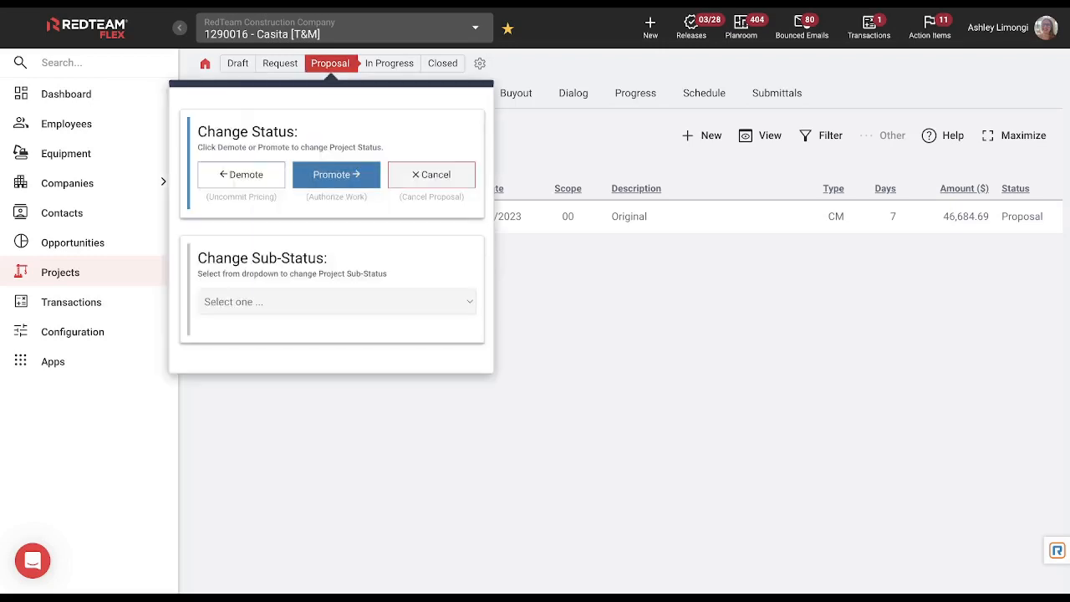